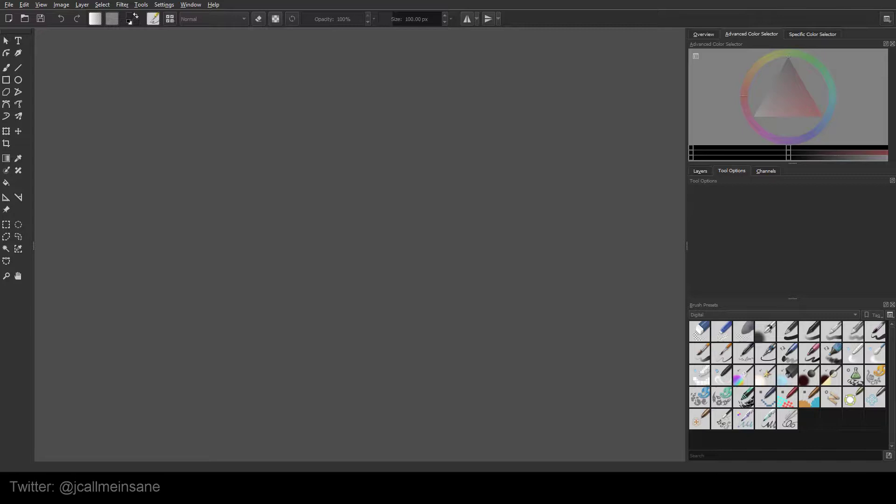
- Add a new vector layer above Layer 1, which holds the ghost line drawing
left_click_drag(271, 276, 403, 277)
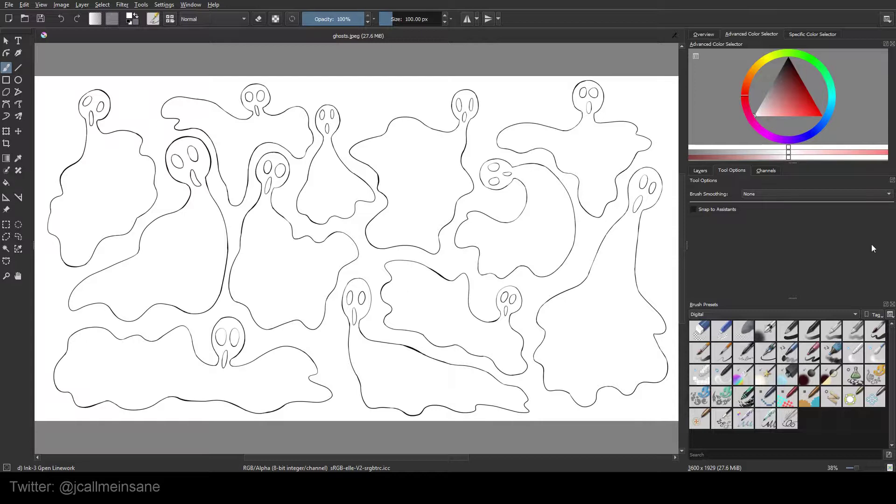
left_click(705, 171)
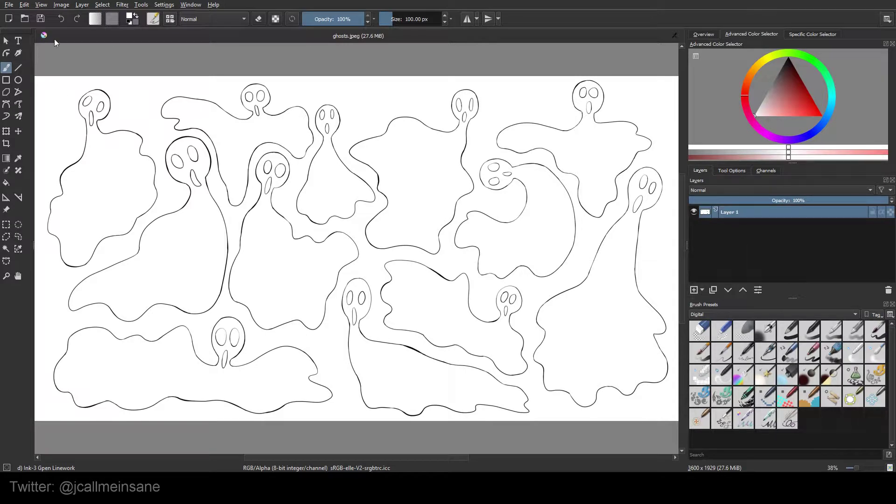
left_click(703, 290)
left_click(716, 302)
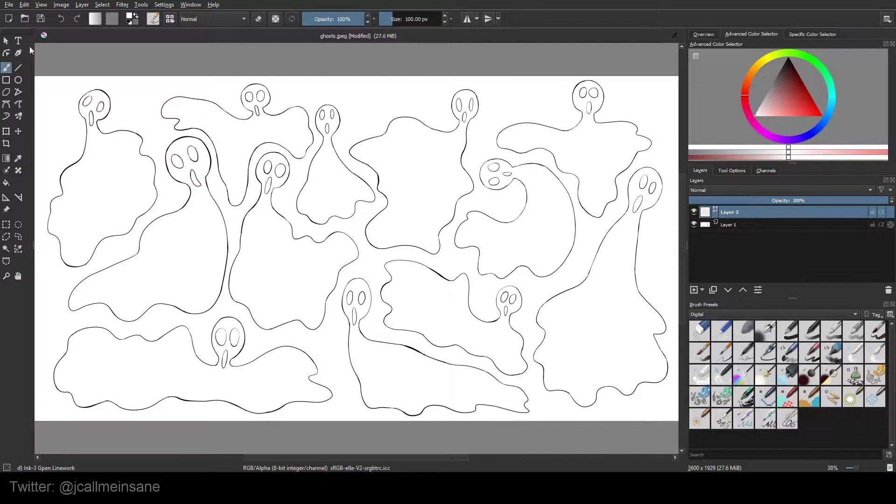
- Activate the Bezier Curve tool and look over the ghost outlines, closing in on the large-headed ghost
scroll(70, 115, "up", 1)
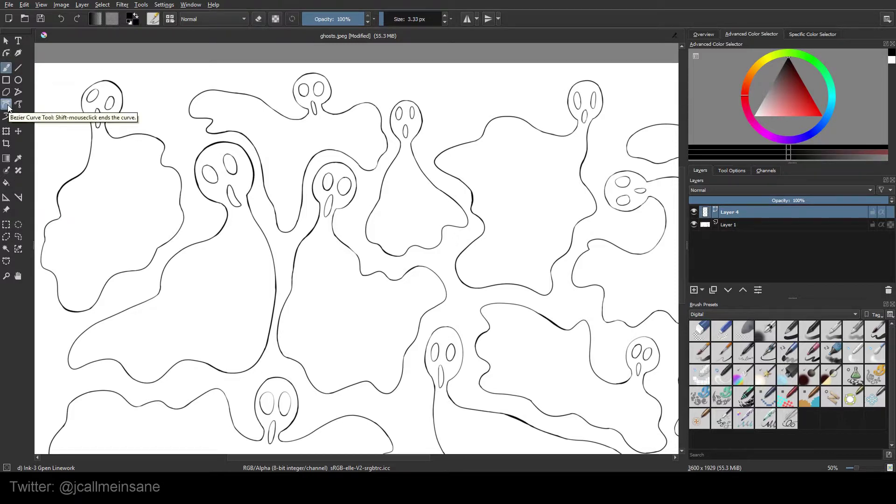
left_click(6, 104)
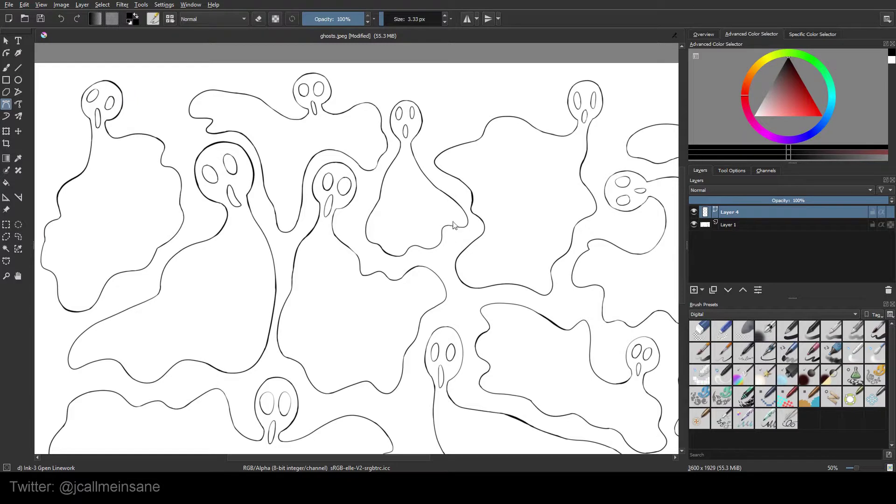
mouse_move(438, 256)
middle_mouse_down()
mouse_move(401, 241)
mouse_move(383, 202)
mouse_move(345, 199)
mouse_move(340, 181)
middle_mouse_up()
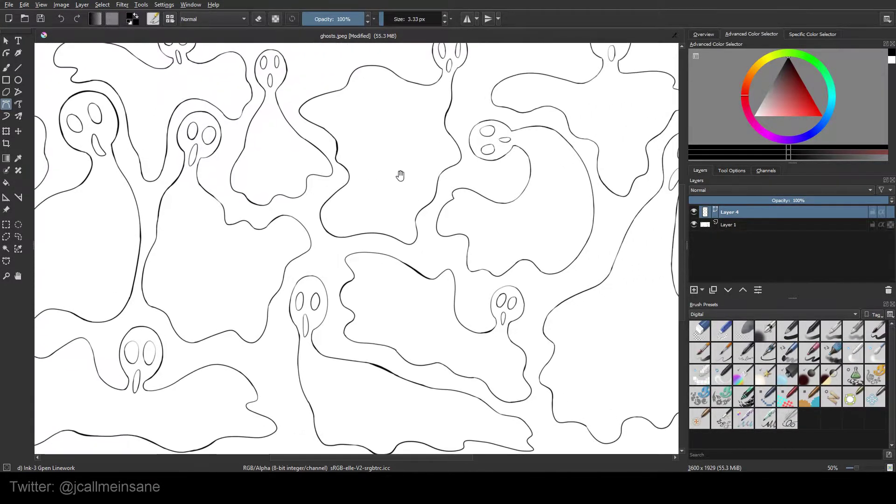
middle_click_drag(400, 176, 380, 196)
mouse_move(377, 279)
middle_mouse_down()
mouse_move(356, 165)
mouse_move(446, 208)
mouse_move(462, 154)
mouse_move(408, 196)
mouse_move(400, 224)
mouse_move(456, 263)
middle_mouse_up()
middle_click_drag(446, 229, 373, 219)
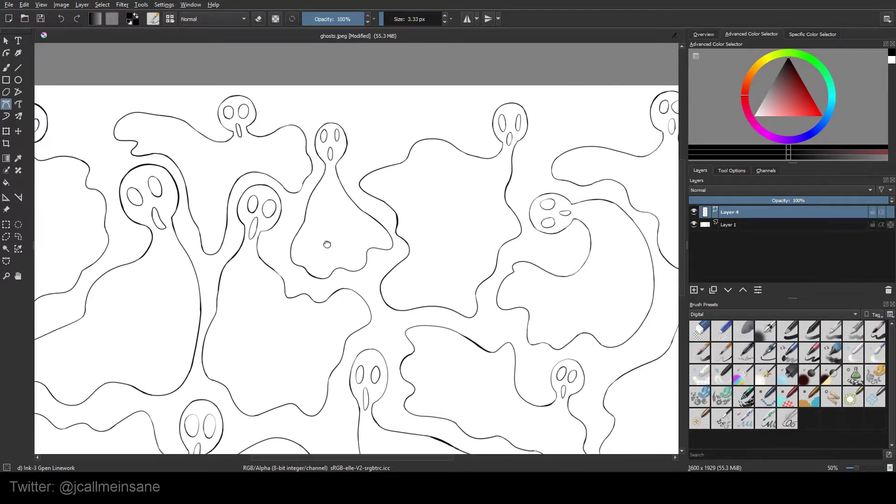
middle_click_drag(329, 244, 518, 207)
middle_click_drag(365, 248, 481, 319)
scroll(386, 259, "up", 3)
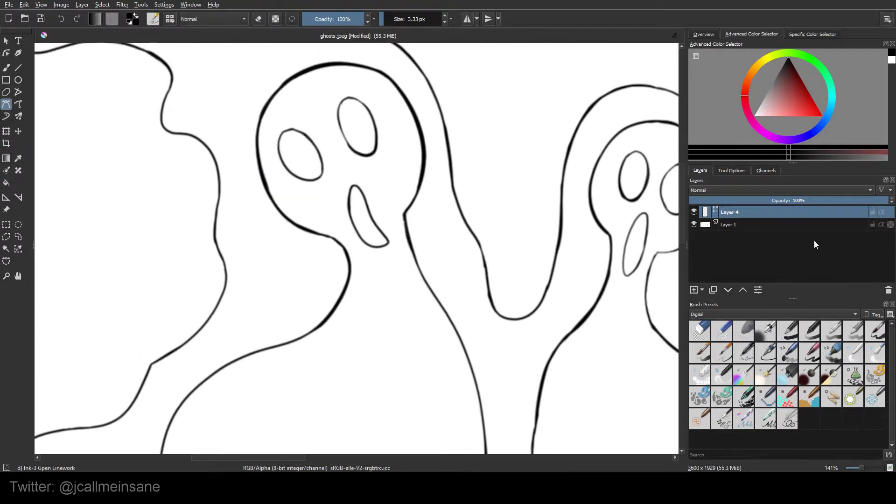
- Lower the opacity of Layer 1 to 77% and make Layer 4 the active layer again
left_click(826, 225)
left_click_drag(829, 200, 794, 201)
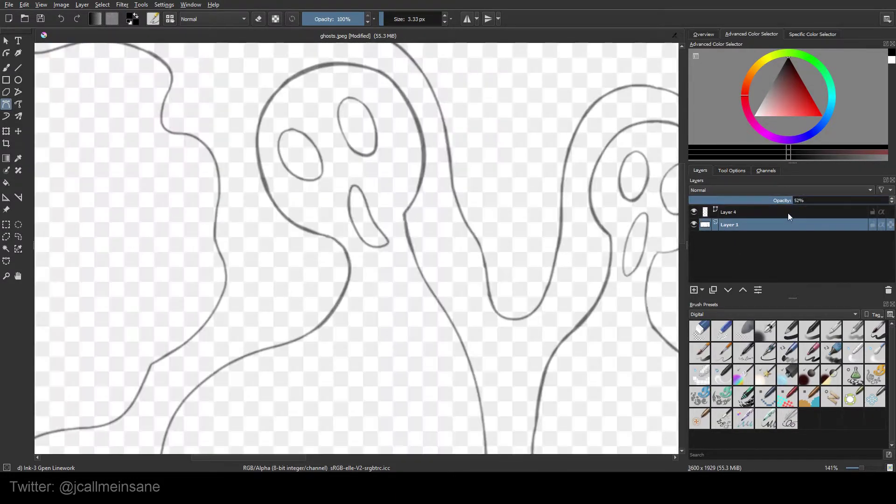
left_click(842, 200)
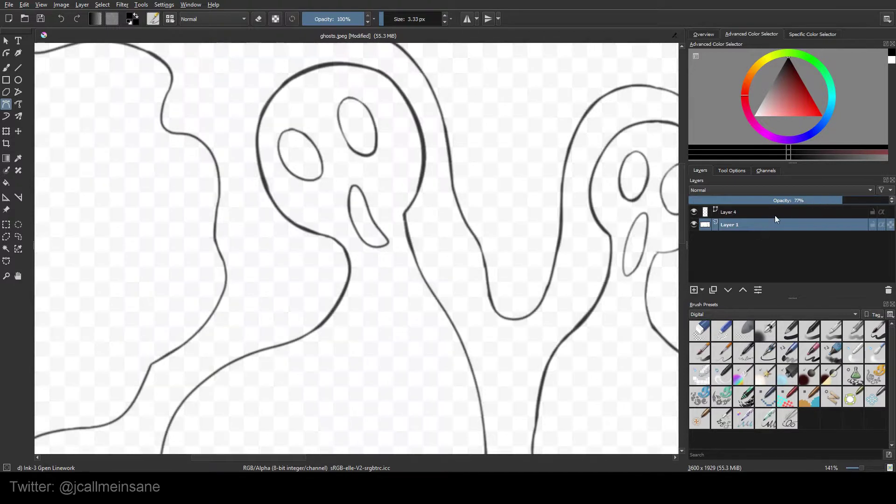
left_click(776, 213)
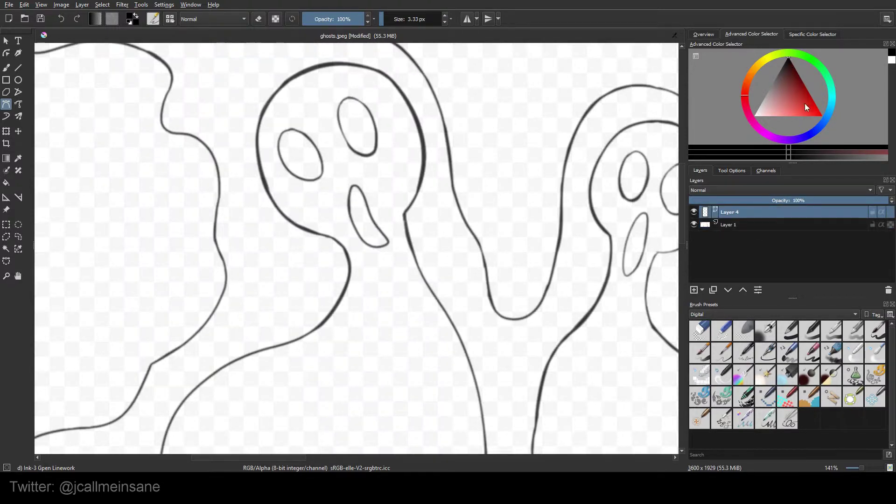
- Set the foreground color to a dark blue
left_click(762, 131)
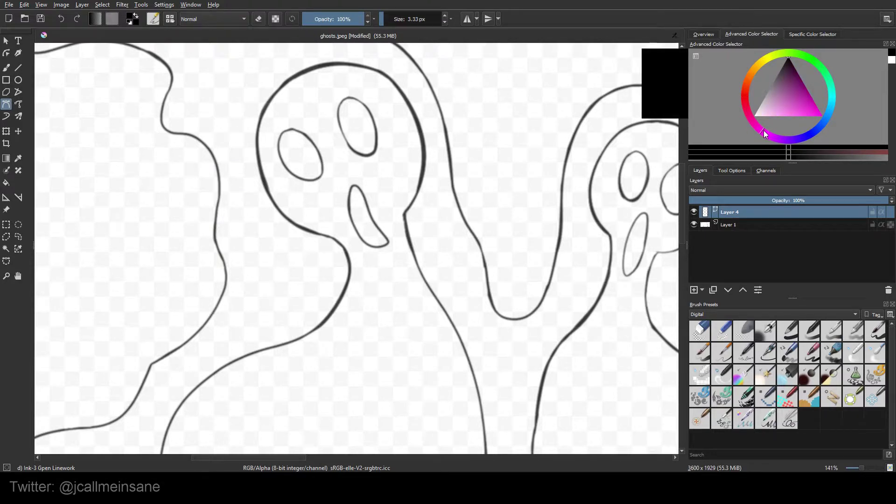
left_click(820, 124)
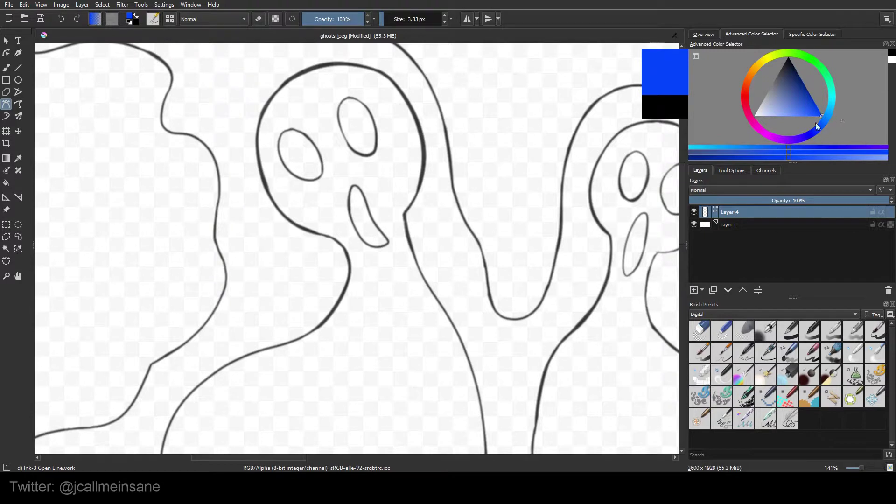
left_click(806, 86)
left_click(370, 185)
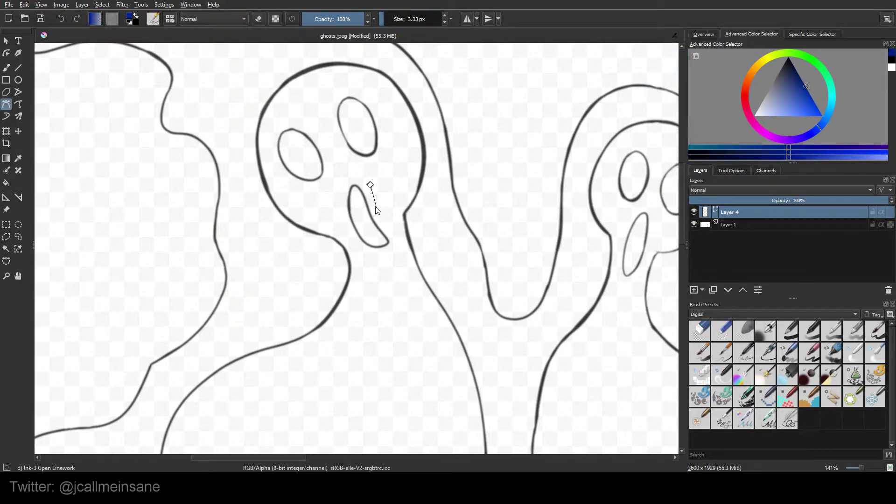
left_click(388, 189)
left_click(380, 200)
left_click(370, 185)
key("ctrl+z")
- Start a Bezier path on the large ghost's head and trace over the crown to the upper right side of its body
middle_click_drag(383, 158, 387, 201)
left_click(274, 158)
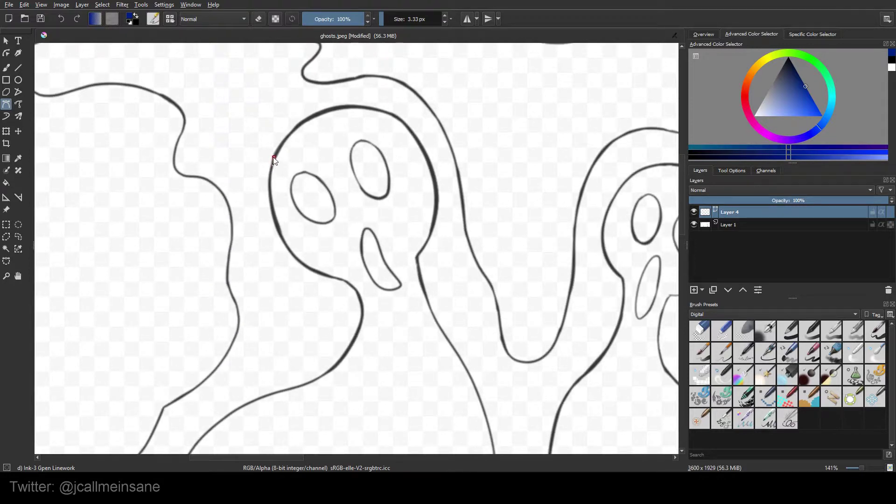
left_click_drag(290, 133, 414, 131)
left_click_drag(437, 195, 437, 215)
middle_click_drag(417, 262, 360, 148)
left_click_drag(414, 263, 419, 272)
- Continue the path down the body's right side and around the lower right corner into the bottom edge
middle_click_drag(439, 360, 464, 183)
left_click_drag(470, 274, 463, 316)
middle_click_drag(463, 316, 493, 196)
left_click_drag(419, 350, 398, 358)
left_click_drag(321, 334, 305, 326)
middle_click_drag(306, 325, 443, 292)
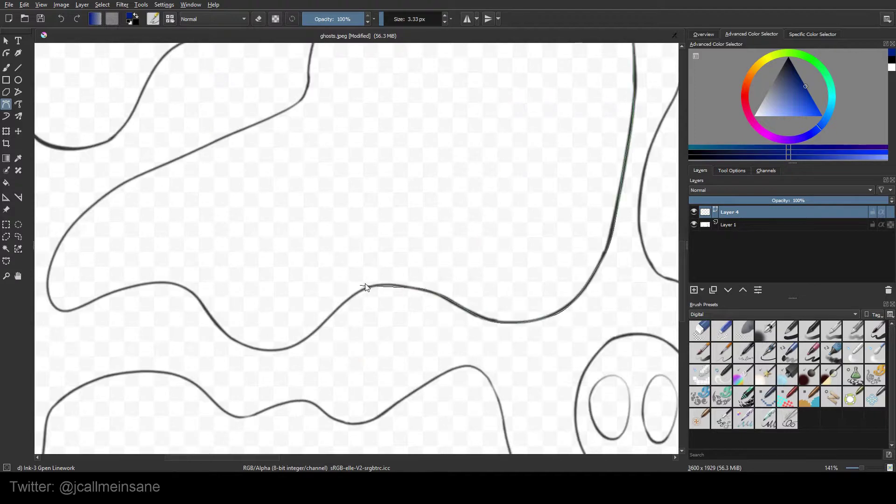
- Trace the waves of the ghost's bottom edge as far as its lower left tip
left_click_drag(362, 286, 344, 298)
left_click_drag(268, 350, 249, 351)
left_click_drag(167, 283, 149, 284)
middle_click_drag(117, 294, 286, 276)
left_click_drag(239, 294, 218, 283)
- Continue the path up the ghost's left edge, following the bend toward the shoulder
left_click_drag(259, 188, 277, 173)
left_click_drag(365, 133, 393, 119)
middle_click_drag(463, 79, 311, 267)
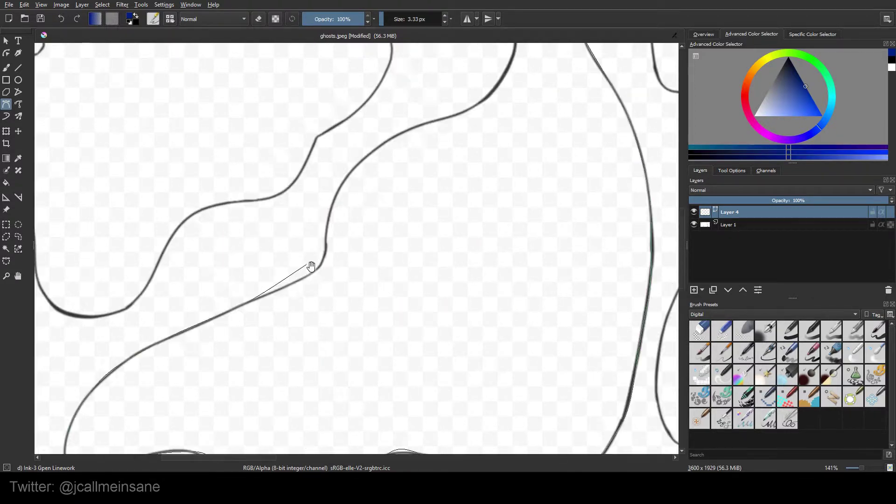
left_click_drag(321, 264, 325, 251)
left_click_drag(355, 169, 380, 144)
middle_click_drag(472, 105, 380, 225)
- Trace the left shoulder, neck and cheek, and close the path at its starting point on the head
left_click_drag(383, 228, 408, 209)
middle_click_drag(416, 144, 418, 200)
left_click_drag(423, 198, 415, 187)
middle_click_drag(347, 141, 364, 197)
left_click_drag(365, 199, 355, 180)
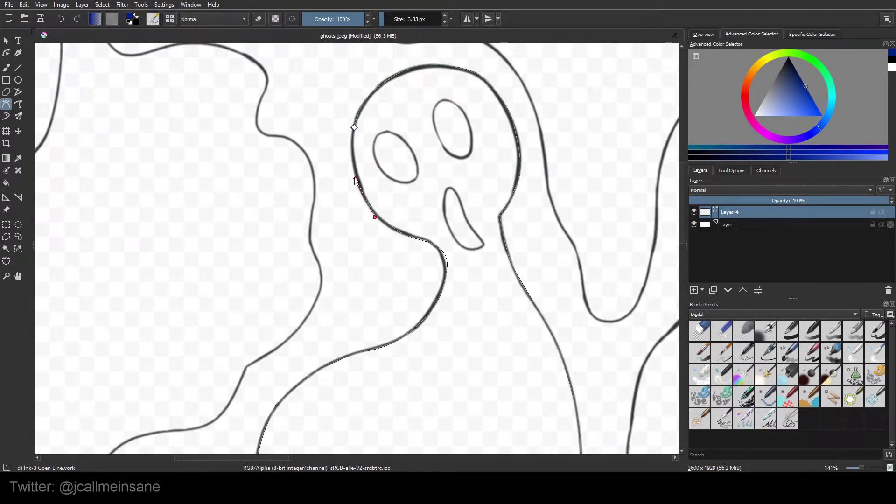
left_click(354, 127)
- Trace the ghost's two eyes and mouth as rough closed paths
middle_click_drag(465, 349, 422, 389)
left_click(336, 177)
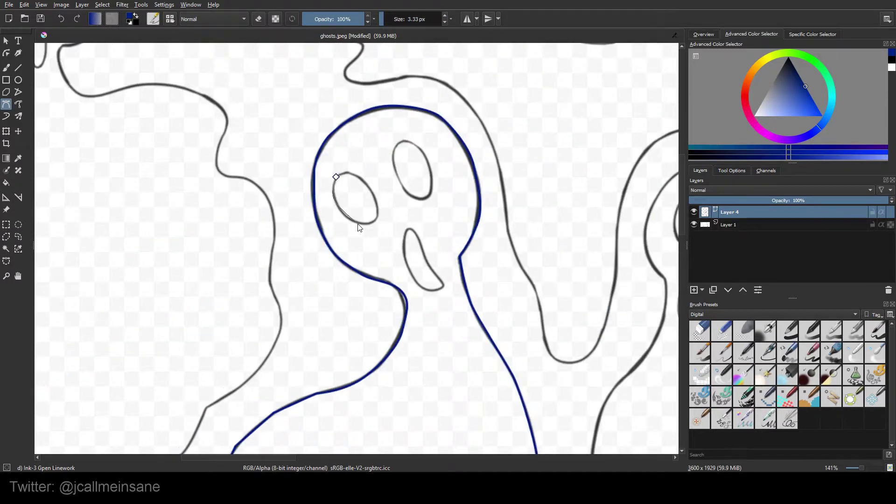
left_click(368, 226)
left_click(378, 215)
left_click(336, 177)
left_click(402, 143)
left_click(401, 143)
left_click(407, 230)
left_click(407, 230)
- With the Edit Shapes tool, smooth the mouth's top and corner points and delete the point midway along its right edge
left_click(6, 54)
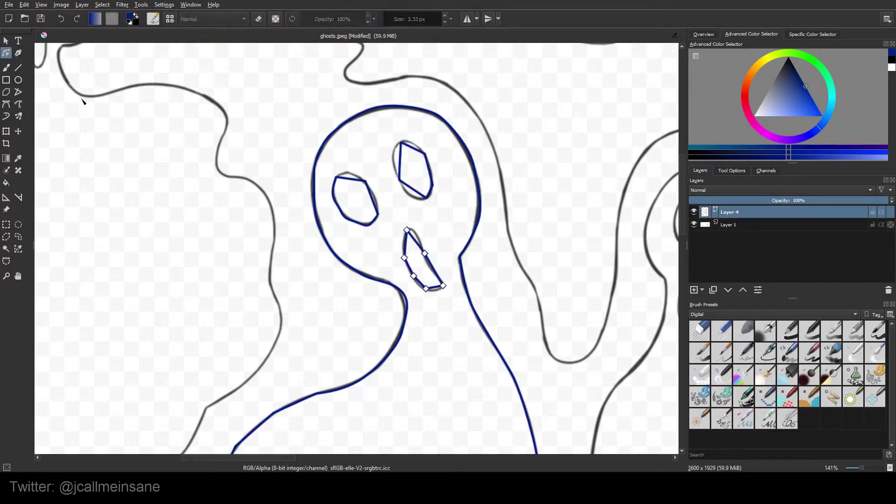
left_click(407, 230)
left_click(732, 171)
left_click(708, 197)
left_click(425, 254)
left_click(443, 285)
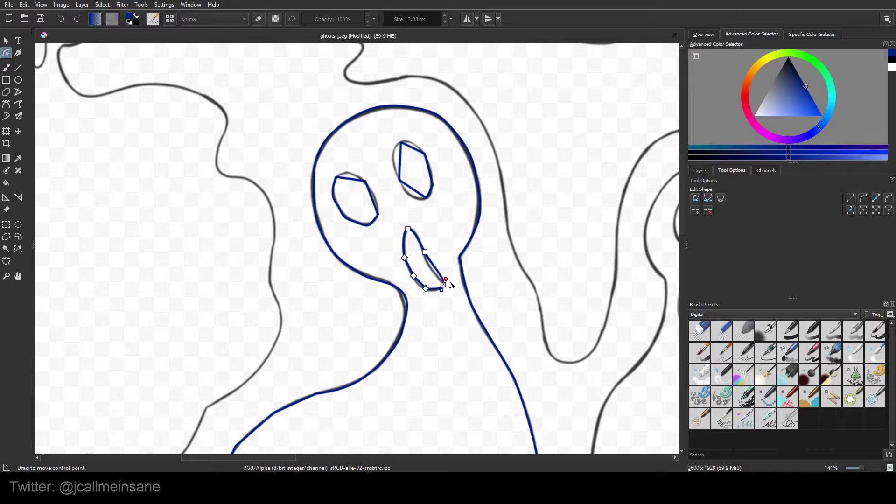
left_click(424, 253)
key("Delete")
left_click_drag(443, 285, 412, 274)
- Delete the extra point on the mouth's left edge and adjust the remaining curve handles to match the sketch
left_click(408, 229)
left_click(405, 258)
key("Delete")
left_click(709, 198)
left_click_drag(408, 229, 410, 229)
left_click_drag(430, 265, 427, 262)
left_click(707, 201)
left_click(437, 290)
left_click_drag(448, 290, 444, 293)
- Delete the extra point below the right side of the neck and reshape that curve to follow the sketch
left_click(460, 257)
left_click_drag(460, 258, 464, 264)
left_click(472, 305)
key("Delete")
left_click_drag(513, 377, 514, 375)
middle_click_drag(523, 366, 498, 277)
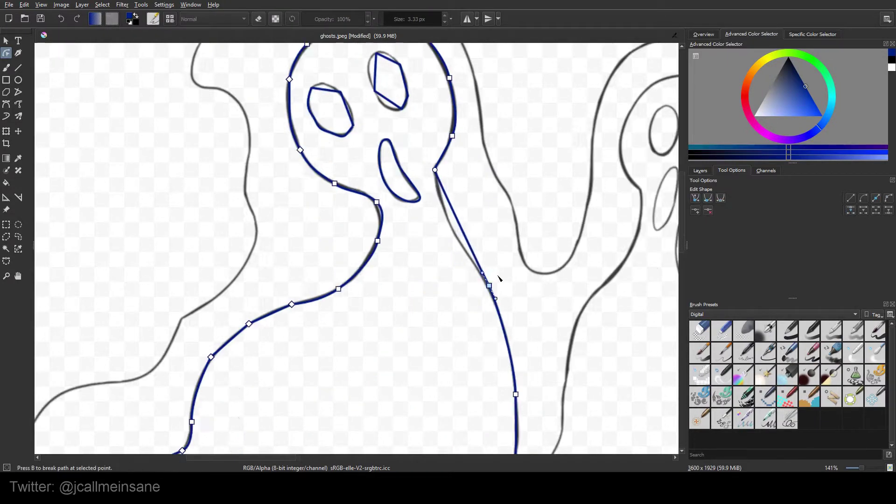
left_click_drag(496, 299, 487, 282)
right_click(489, 285)
mouse_move(500, 308)
left_mouse_down()
mouse_move(516, 319)
mouse_move(502, 311)
left_mouse_up()
- Reshape the body's right side and round its lower right corner, deleting the extra point between them
middle_click_drag(484, 370, 481, 213)
left_click_drag(512, 237, 514, 237)
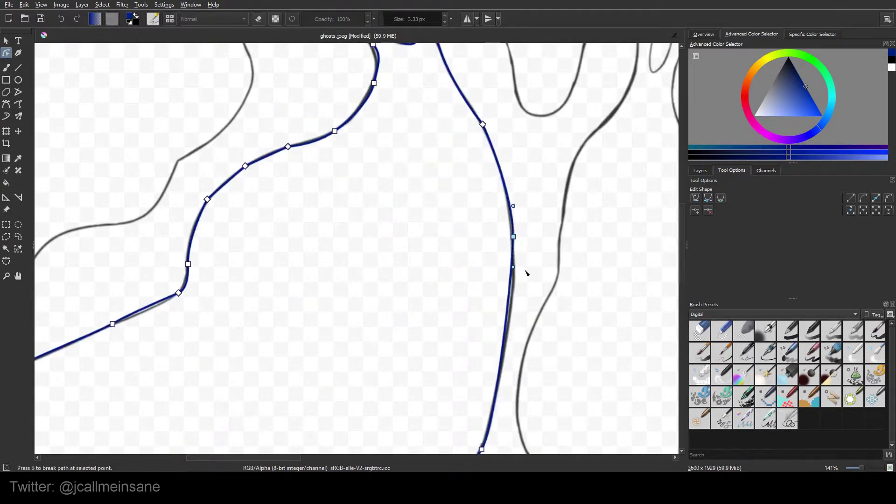
left_click_drag(513, 267, 515, 290)
left_click_drag(513, 236, 514, 256)
middle_click_drag(460, 334, 500, 168)
left_click(522, 302)
key("Delete")
left_click_drag(489, 331, 541, 304)
- Delete two extra points from the wavy bottom edge and realign its remaining points with the sketch
left_click_drag(402, 344, 396, 342)
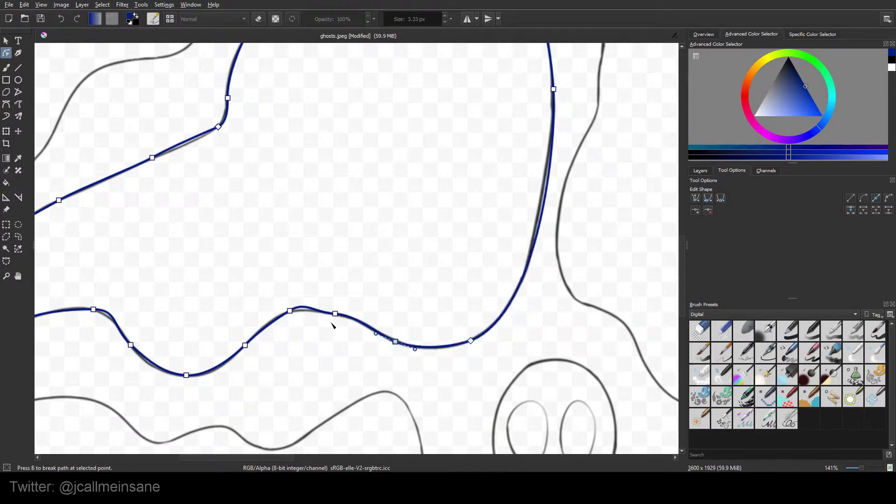
left_click(335, 314)
key("Delete")
left_click_drag(290, 311, 317, 312)
middle_click_drag(383, 301, 632, 248)
left_click(343, 258)
key("Delete")
left_click_drag(318, 257, 316, 262)
left_click_drag(436, 323, 433, 324)
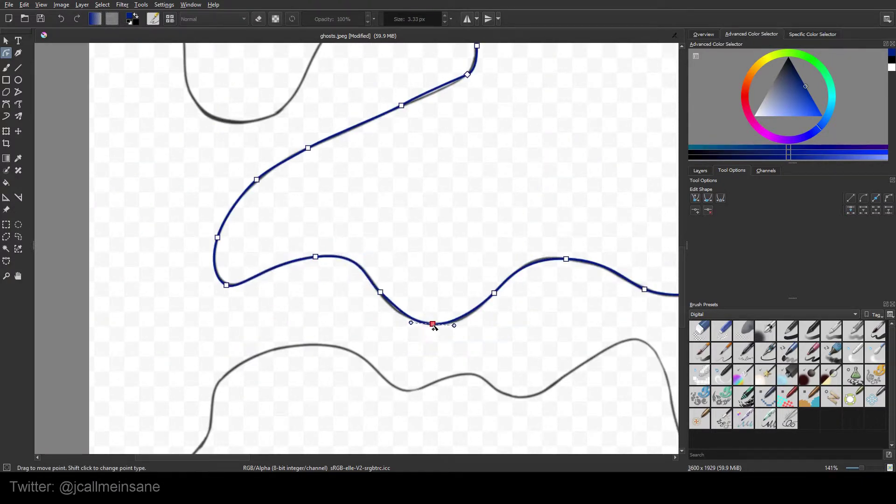
- Delete surplus points along the ghost's left edge and reshape the curve through its bend
scroll(565, 236, "up", 2)
left_click(313, 231)
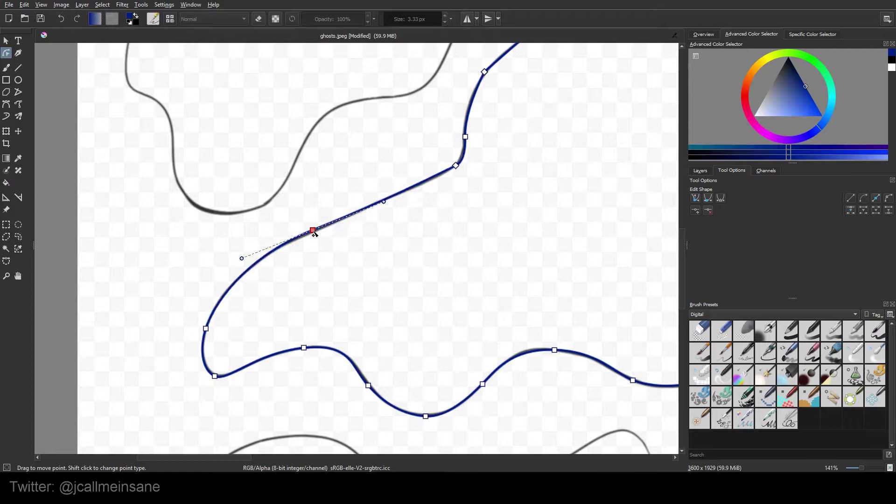
middle_click_drag(401, 187, 371, 283)
left_click(434, 233)
key("Delete")
left_click(708, 198)
left_click_drag(411, 272, 395, 301)
left_click_drag(454, 168, 444, 187)
left_click(708, 198)
left_click_drag(404, 278, 409, 276)
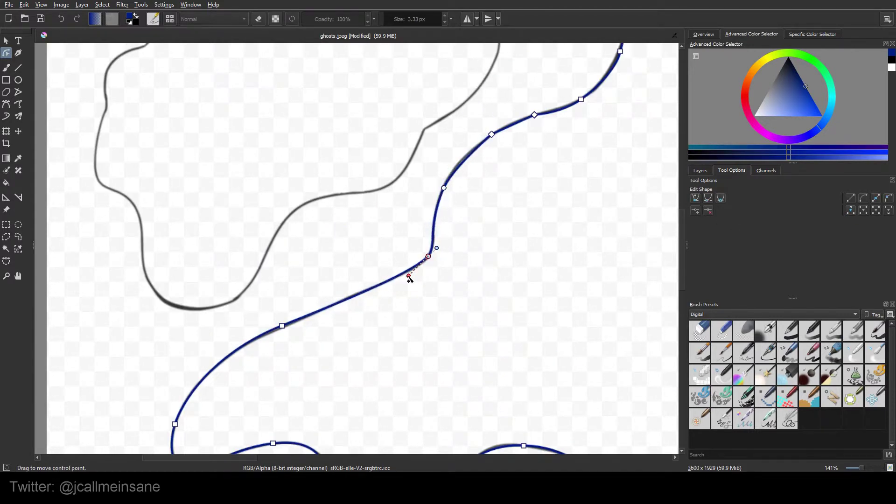
- Remove the extra point on the upper left edge below the shoulder and shift its neighbor to fit the sketch
middle_click_drag(451, 186, 374, 288)
left_click_drag(368, 290, 368, 286)
left_click(416, 237)
left_click(709, 210)
left_click_drag(458, 217, 431, 228)
- Refine the neck by removing its extra left point and smoothing the left shoulder and right neck points
middle_click_drag(458, 200, 377, 310)
mouse_move(462, 226)
left_mouse_down()
mouse_move(458, 219)
mouse_move(463, 235)
left_mouse_up()
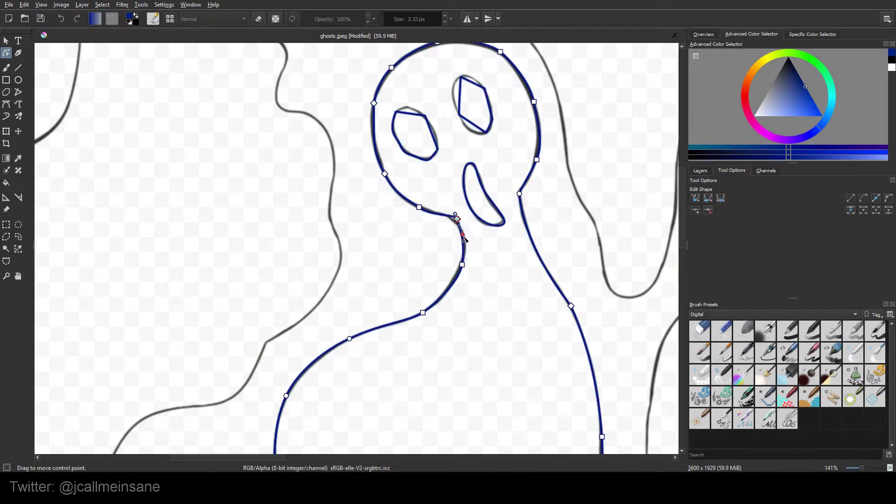
left_click(463, 265)
left_click(708, 210)
left_click(423, 313)
left_click(709, 198)
left_click_drag(444, 297, 473, 274)
left_click(520, 194)
left_click(721, 198)
- Curve the left side of the head to fit the sketch and remove the extra point at its crown
middle_click_drag(434, 187, 455, 255)
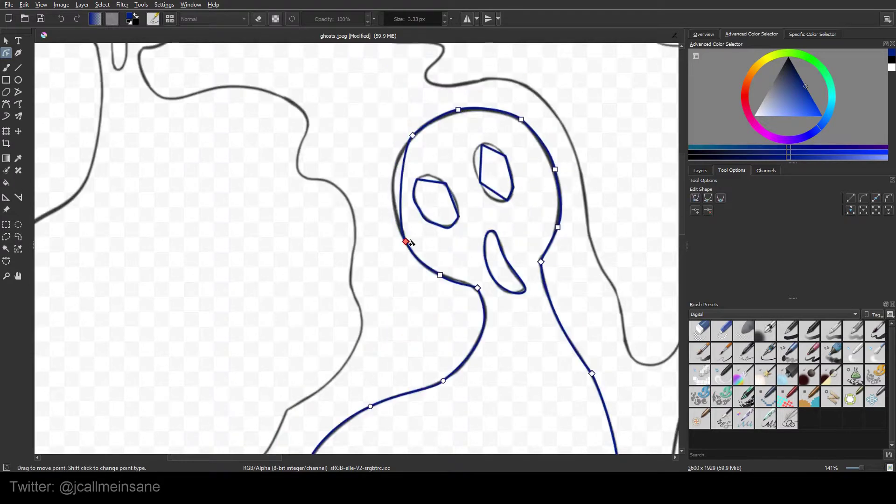
left_click_drag(406, 241, 405, 240)
left_click_drag(397, 218, 390, 203)
left_click(458, 109)
left_click(708, 211)
left_click_drag(435, 117, 454, 95)
- Remove the extra points on the head's right side and lower left cheek, and reshape both curves
left_click(557, 227)
left_click(709, 210)
left_click_drag(555, 169, 560, 194)
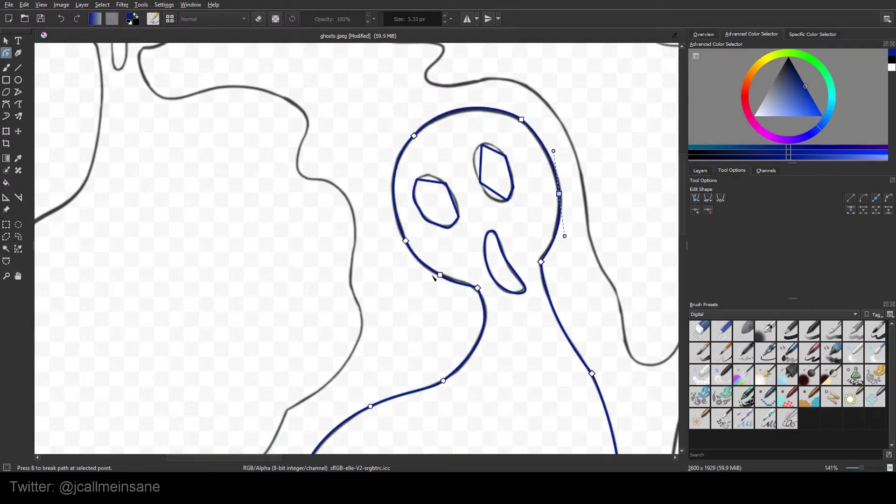
left_click(440, 275)
left_click(708, 211)
left_click(406, 240)
left_click_drag(420, 273, 425, 280)
- Round the left eye's upper and lower edges, removing the extra points at the bottom
left_click(447, 183)
left_click(708, 211)
left_click_drag(417, 180, 449, 185)
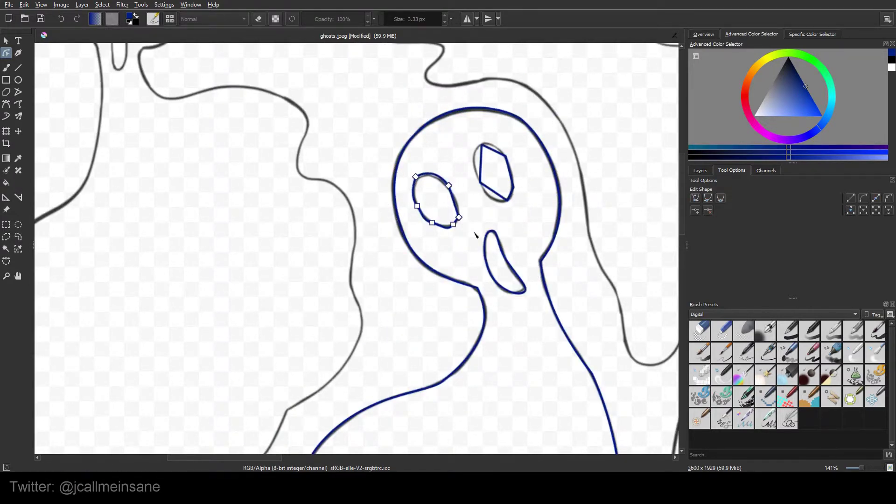
left_click(454, 225)
left_click(708, 198)
left_click(459, 217)
left_click(433, 223, "ctrl")
left_click(708, 211)
left_click_drag(446, 229, 442, 234)
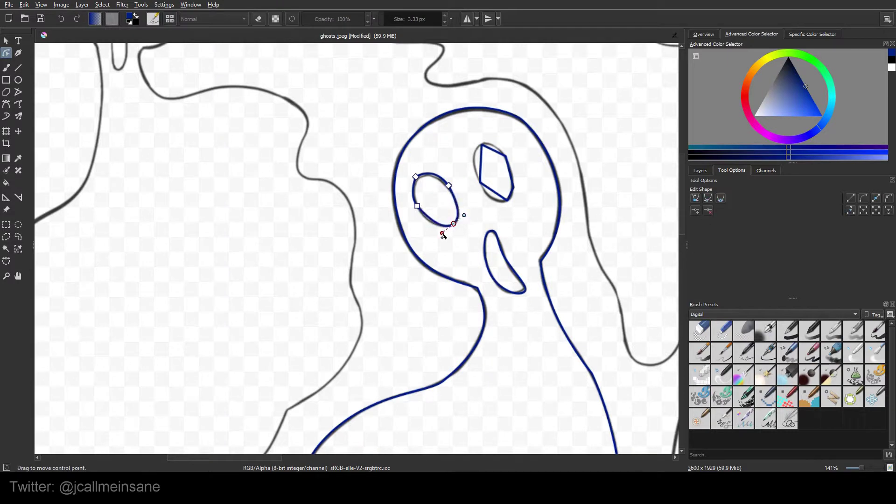
- Fine-tune the left eye's side points and smooth its upper left point
left_click_drag(417, 206, 421, 211)
left_click_drag(450, 186, 449, 189)
left_click(416, 176)
left_click(708, 198)
- Smooth the right eye's bottom and left points and curve its left side to follow the sketch
left_click(497, 153)
left_click_drag(507, 200, 498, 201)
left_click(709, 197)
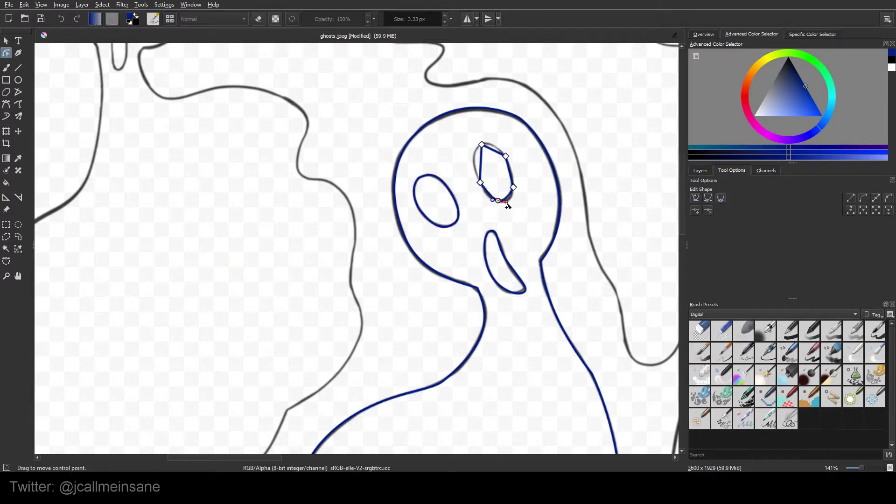
left_click(480, 182)
left_click(709, 198)
left_click_drag(476, 170, 474, 142)
- Smooth the right eye's top point, remove the extra upper right point and round its right side
left_click(482, 144)
left_click(709, 198)
left_click(505, 156)
left_click(708, 211)
left_click(514, 187)
left_click(708, 198)
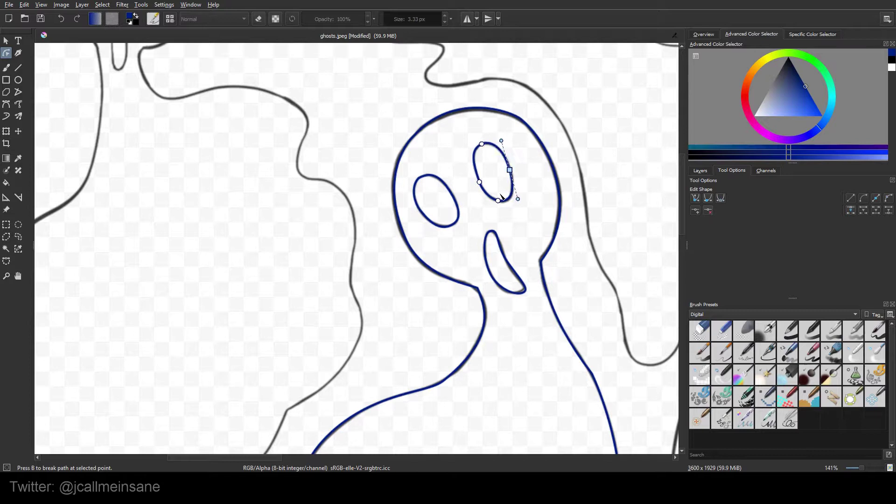
- Hide the ghost sketch on Layer 1, leaving the vector layer visible
left_click(460, 158)
left_click(700, 171)
left_click(694, 229)
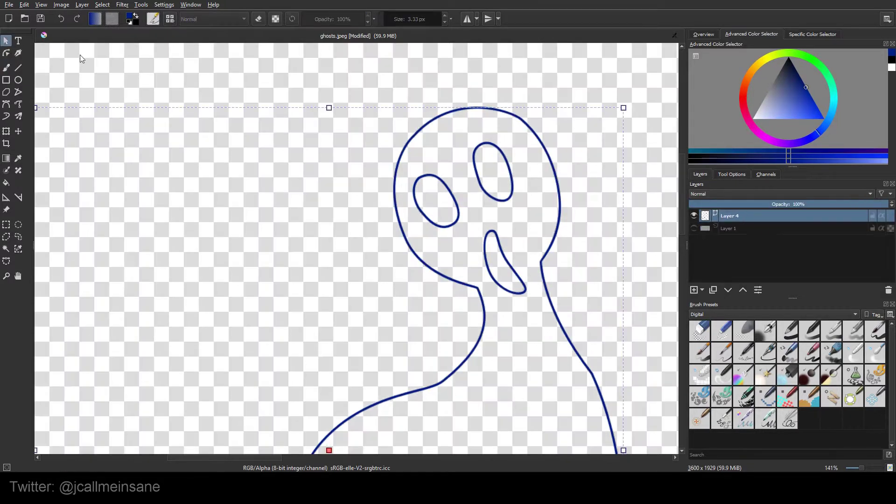
- Remove the ghost body's outline and give it a solid black fill
left_click(6, 40)
left_click(732, 174)
left_click(720, 197)
left_click(700, 212)
left_click(741, 197)
left_click(712, 213)
left_click(789, 57)
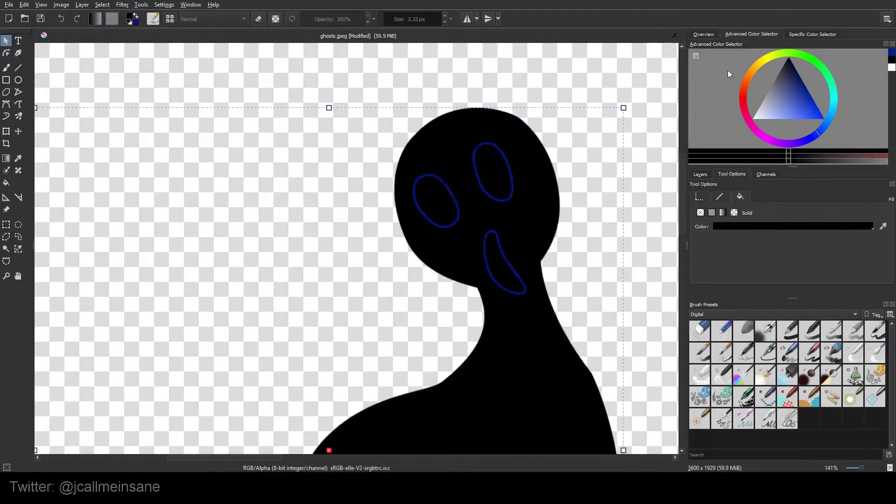
- Give both eyes a solid white fill with no outline
double_click(484, 144)
left_click(712, 212)
left_click(753, 119)
left_click(720, 197)
left_click(700, 213)
left_click(427, 175)
left_click(701, 212)
left_click(741, 197)
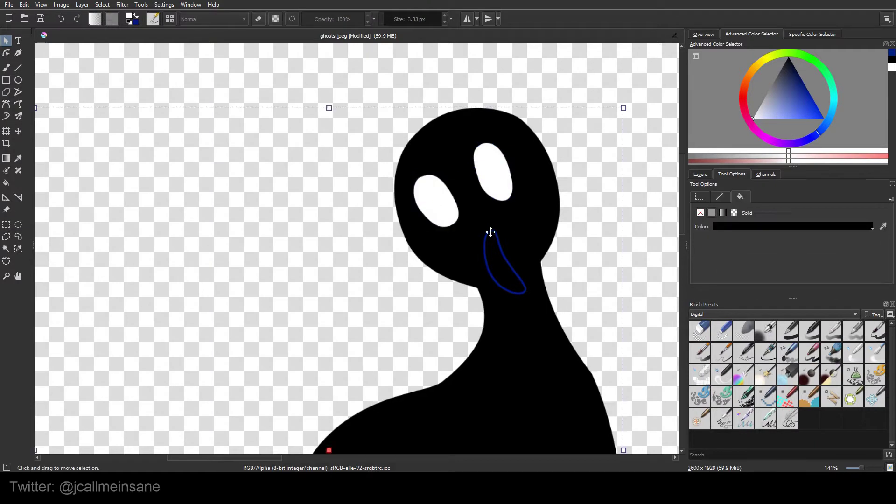
- Fill the mouth solid white and remove its outline
left_click(753, 119)
left_click(720, 198)
left_click(700, 213)
left_click(556, 254)
middle_click_drag(607, 252, 540, 232)
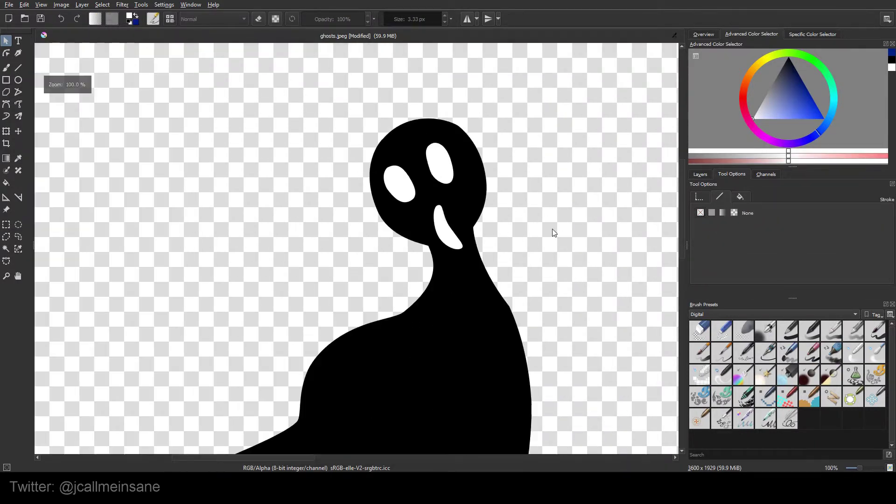
- Reshape the mouth's path into a simple narrow slanted oval
scroll(552, 229, "up", 2)
double_click(348, 227)
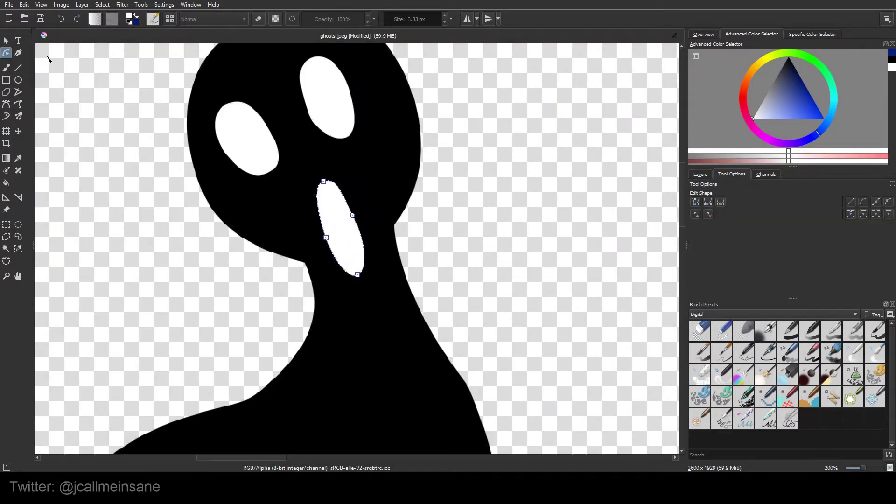
left_click(6, 41)
scroll(429, 203, "down", 4)
- Save the vector layer as an SVG image named GhostS in a folder within Documents
left_click(701, 175)
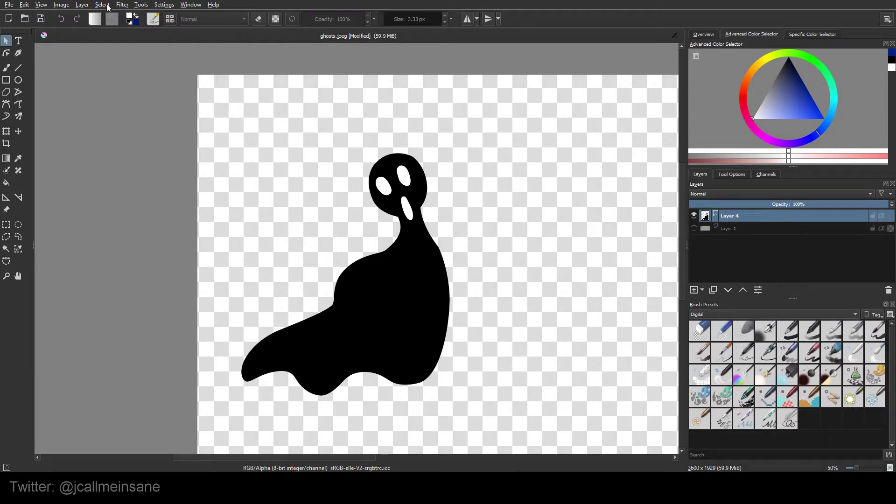
left_click(82, 4)
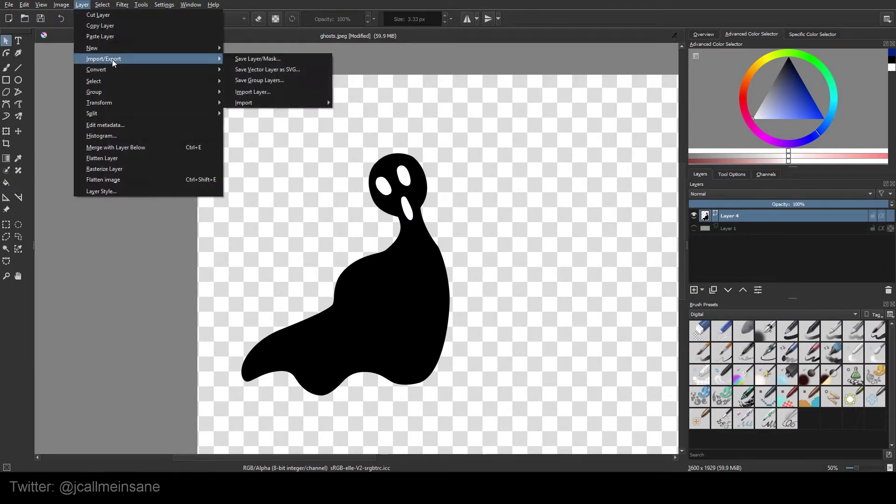
left_click(249, 72)
left_click(332, 181)
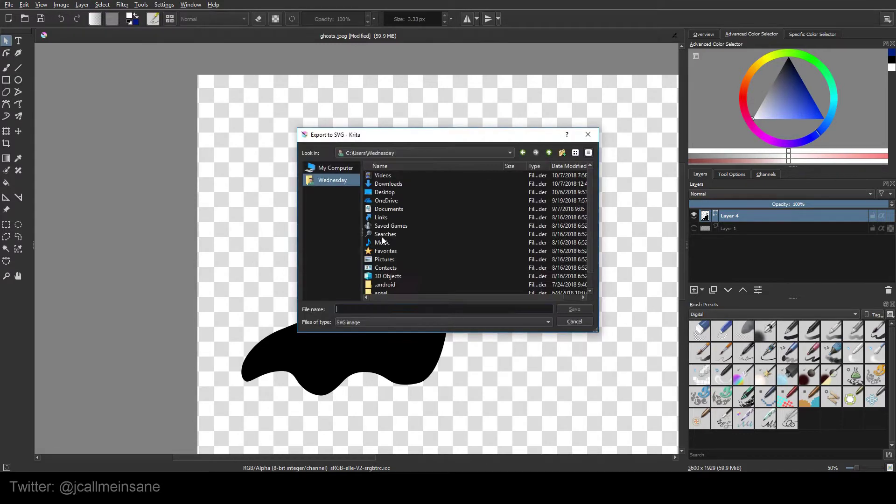
double_click(390, 208)
double_click(378, 184)
left_click(382, 311)
type("GhostS")
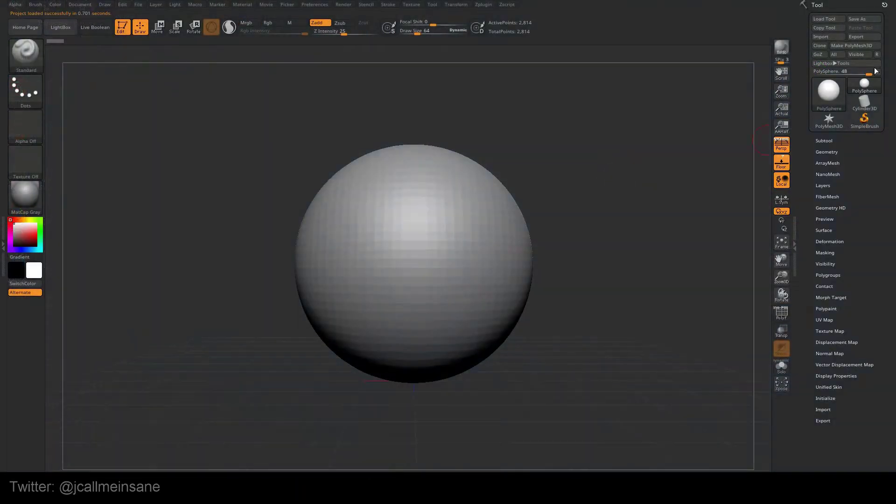
- Switch to ZBrush and create a new 3D vector object from the exported ghost SVG
left_click(483, 4)
left_click(521, 166)
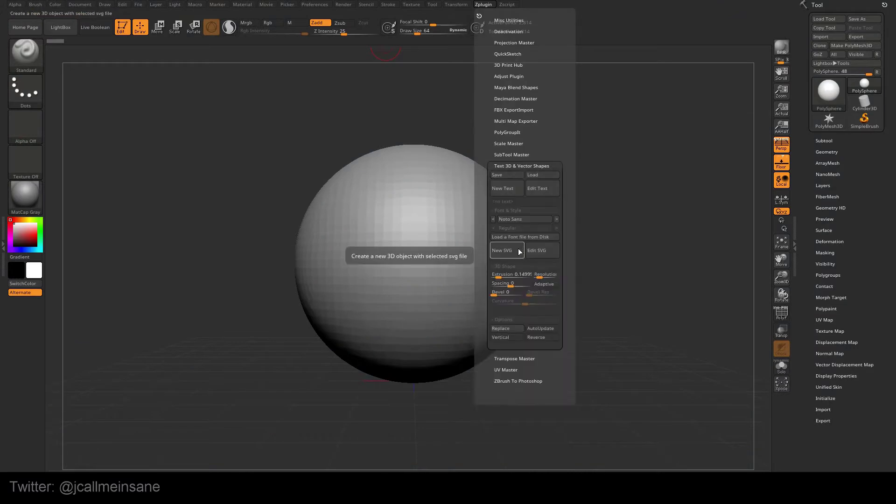
left_click(519, 253)
left_click(379, 288)
left_click(622, 410)
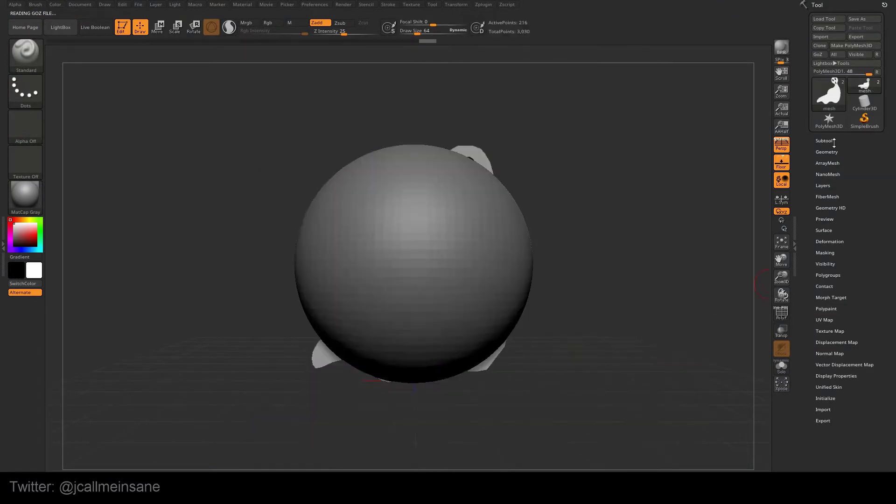
- Hide the sphere subtool and inspect the imported ghost mesh from several sides
left_click(834, 140)
left_click(876, 141)
left_click_drag(588, 195, 356, 270)
left_click_drag(537, 243, 486, 238)
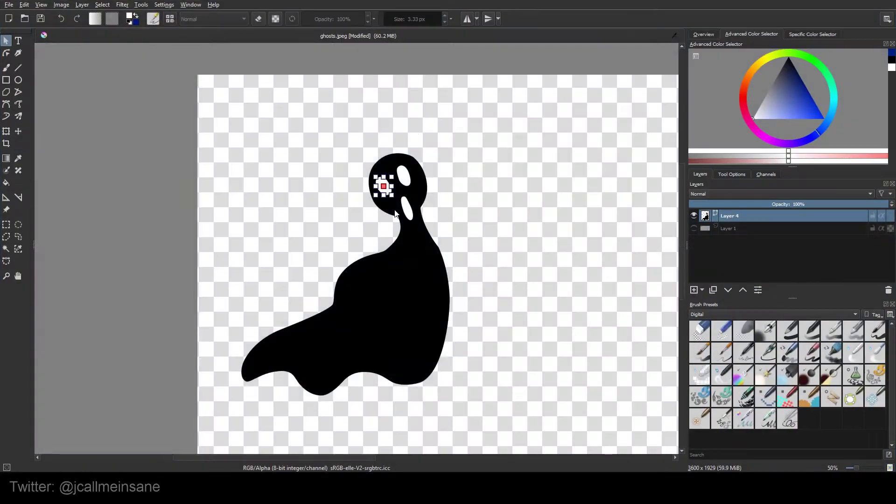
- Switch to Krita and draw a solid black circle overlapping the upper left of the ghost's head
scroll(439, 119, "up", 5)
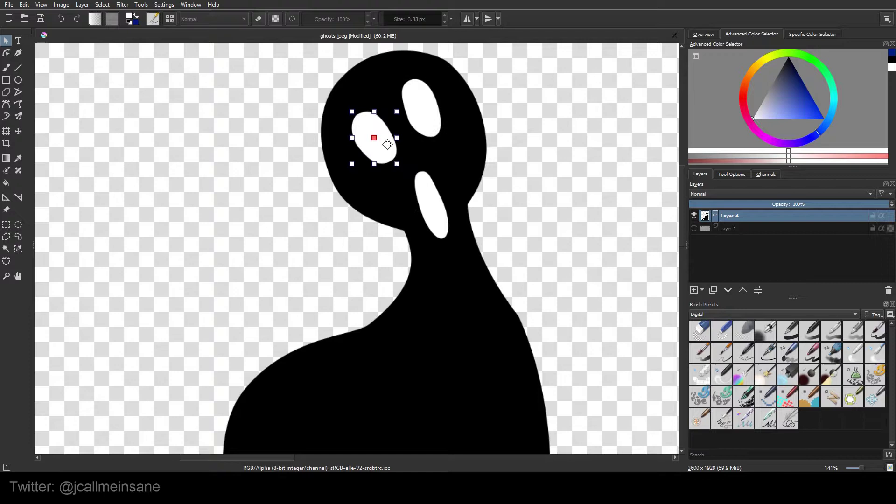
left_click_drag(387, 144, 377, 115)
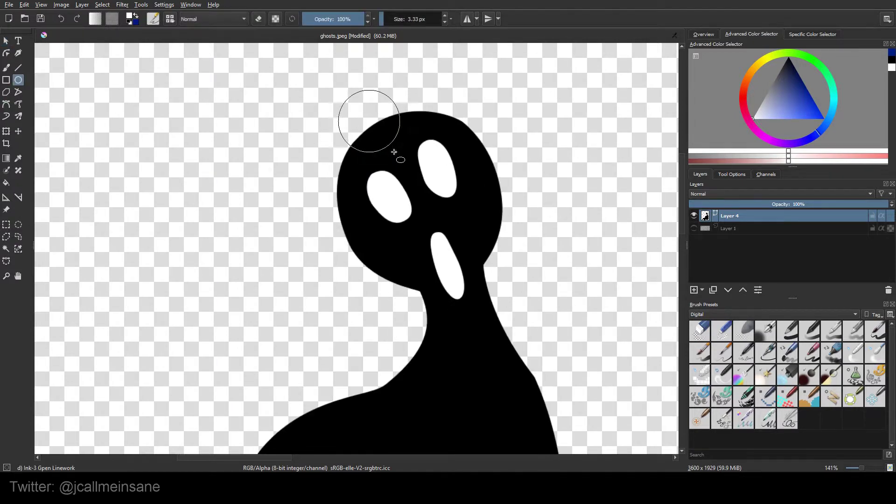
left_click(6, 40)
left_click(732, 175)
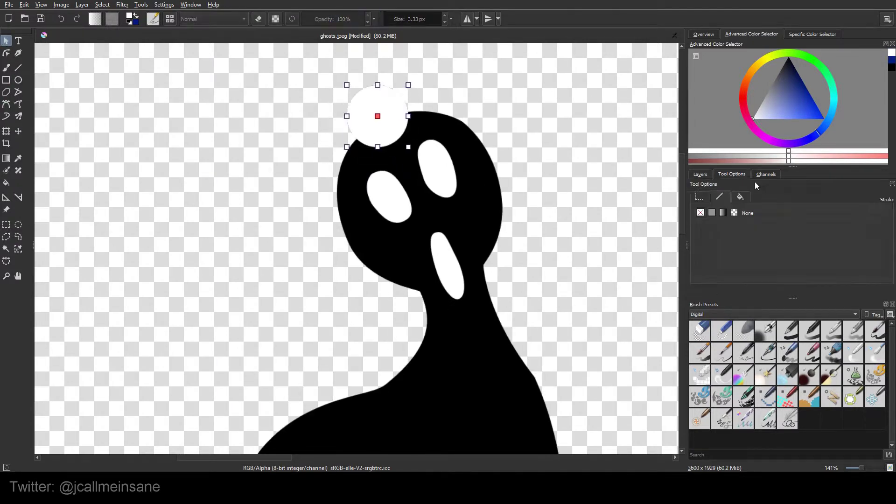
left_click(740, 197)
left_click(788, 57)
key("super")
left_click_drag(414, 80, 433, 61)
left_click_drag(411, 74, 391, 83)
- Duplicate the black circle, fill the copy white, shrink it and centre it inside the original
key("ctrl+c")
key("ctrl+v")
left_click_drag(762, 116, 752, 119)
left_click_drag(421, 72, 398, 94, "shift")
left_click_drag(389, 116, 398, 101)
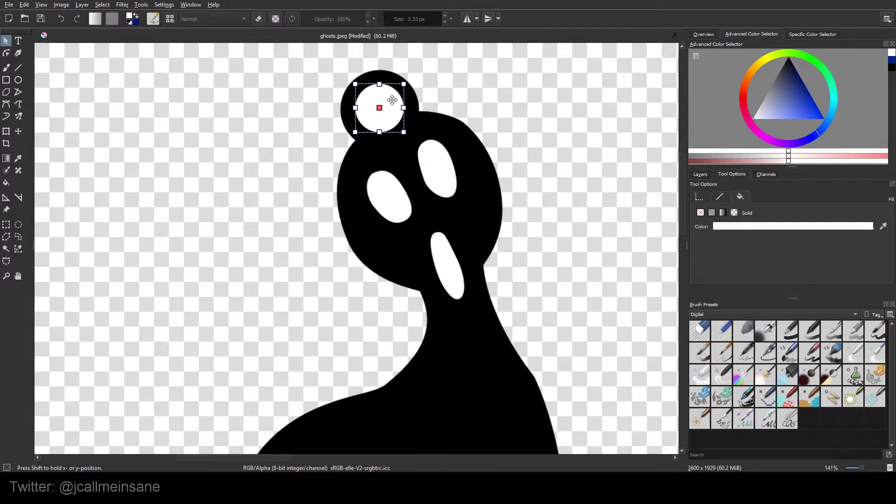
- Fine-tune the size and position of the two circles to form an even hanging ring
double_click(392, 100)
left_click(6, 41)
left_click_drag(403, 132, 406, 134, "shift")
left_click_drag(394, 119, 392, 115)
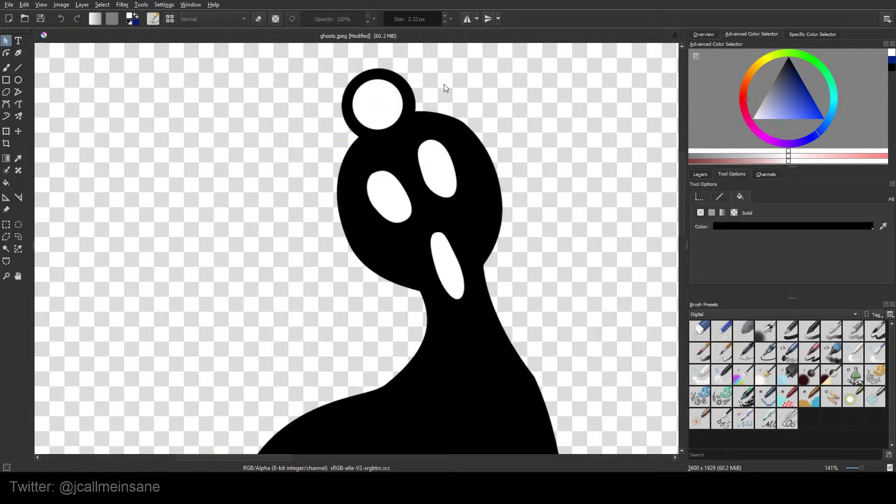
- Save the vector layer with the added ring as an SVG file
left_click(700, 174)
left_click(122, 5)
mouse_move(82, 5)
mouse_move(114, 61)
left_click(262, 69)
left_click(401, 176)
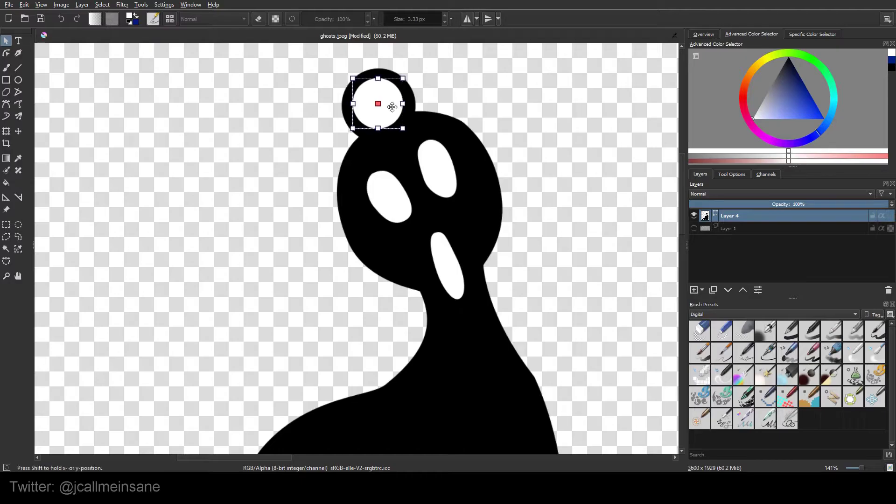
- Select all shapes of the ghost and ring and save the vector layer as SVG again
left_click_drag(300, 76, 531, 377)
scroll(567, 201, "down", 2)
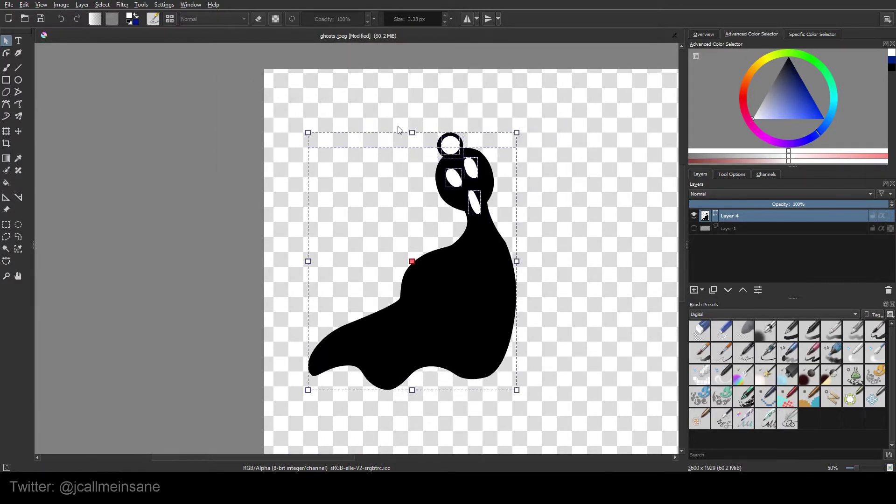
key("ctrl+a")
left_click(164, 5)
mouse_move(82, 5)
mouse_move(114, 61)
left_click(261, 70)
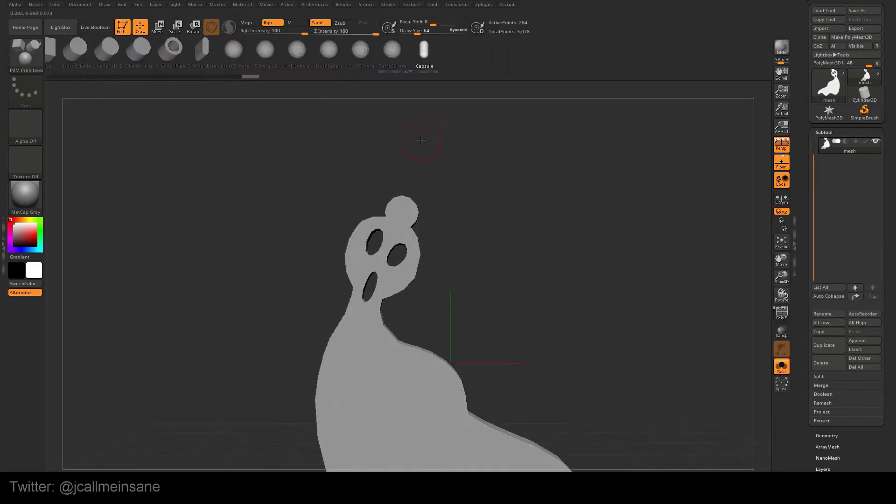
- Switch to ZBrush and retopologize the ghost mesh with ZRemesher, keeping its polygroups
key("s")
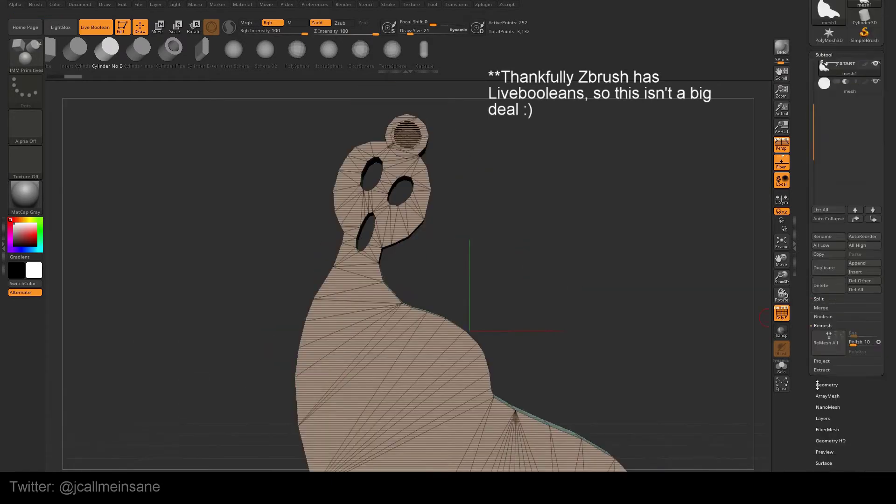
left_click(818, 385)
left_click(828, 311)
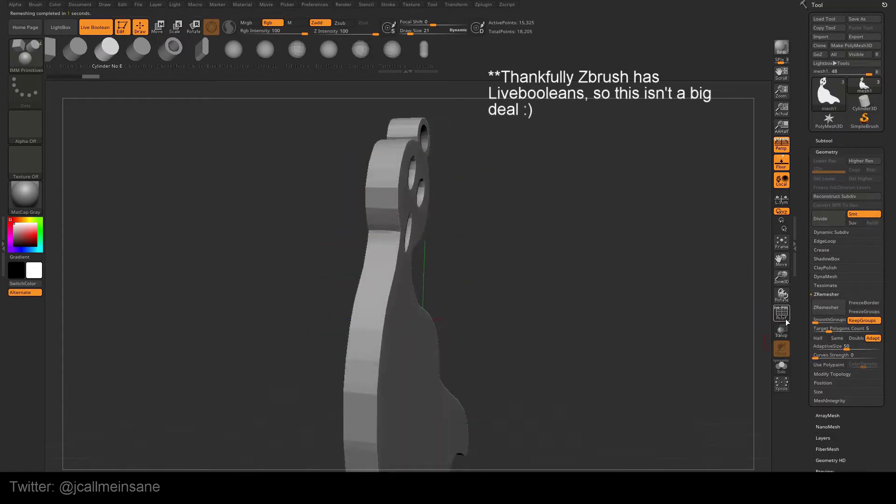
- Adjust the head's outer edge with a resized Move brush and turn off the perspective view
key("s")
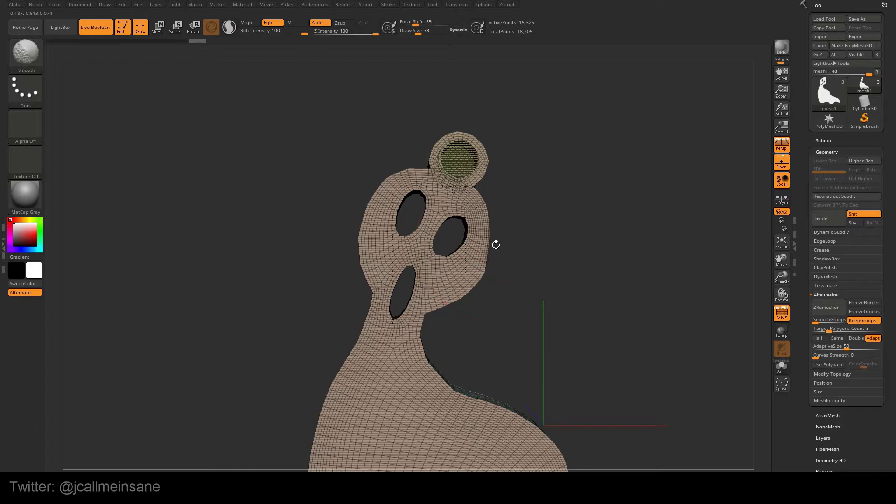
left_click_drag(496, 244, 369, 217)
mouse_move(551, 196)
left_mouse_down("alt")
mouse_move(551, 243)
mouse_move(551, 233)
left_mouse_up("alt")
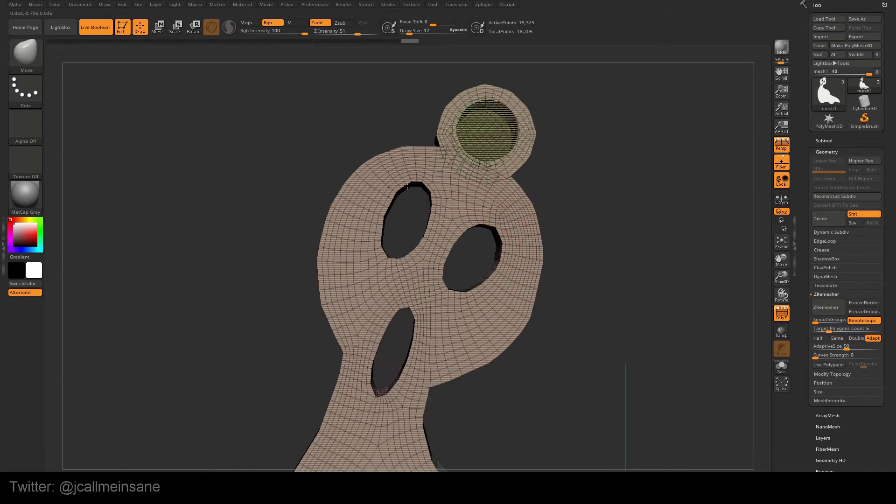
left_click_drag(551, 280, 537, 248, "alt")
key("s")
left_click_drag(540, 251, 543, 251)
mouse_move(543, 261)
left_mouse_down()
mouse_move(428, 272)
mouse_move(384, 422)
mouse_move(458, 290)
mouse_move(575, 274)
left_mouse_up()
key("p")
left_click_drag(533, 350, 671, 399, "alt")
- Nudge further edges of the ghost's head with the Move brush, including its outline from the reverse side
key("s")
left_click_drag(430, 312, 423, 313)
left_click_drag(287, 273, 299, 417, "alt")
left_click_drag(477, 261, 476, 311, "alt")
left_click_drag(495, 240, 335, 237, "shift")
key("s")
left_click_drag(335, 237, 343, 237)
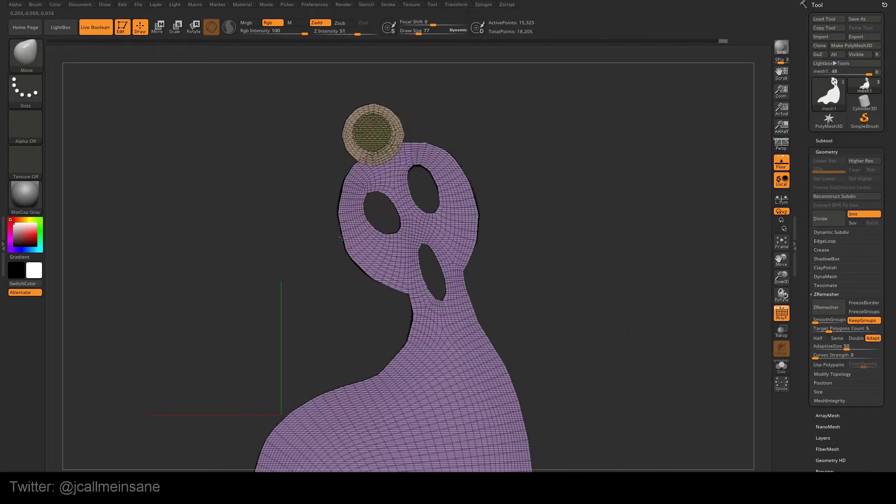
left_click_drag(528, 336, 530, 234, "alt")
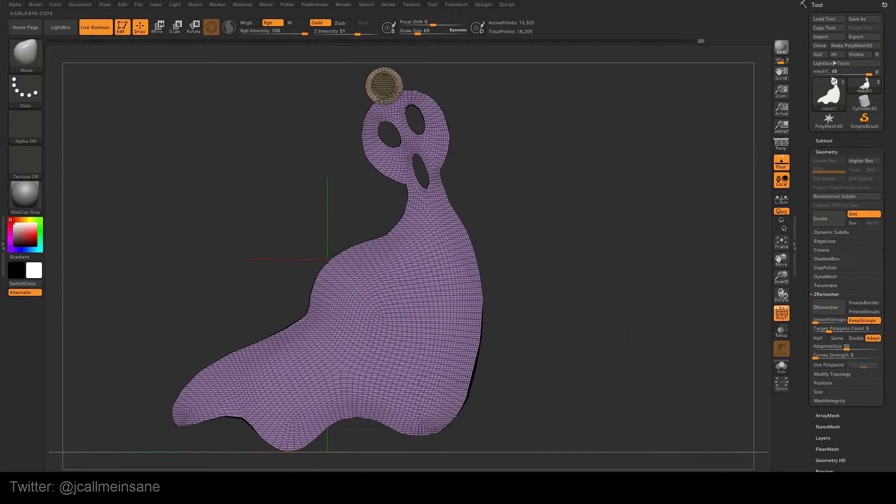
- Undo the last changes to the ghost mesh and turn off its wireframe display
left_click_drag(820, 438, 821, 271)
left_click(830, 235)
key("ctrl+z")
key("ctrl+z")
key("shift+f")
left_click_drag(679, 312, 527, 306, "shift")
key("ctrl+z")
- Apply Polish By Groups to the ghost mesh twice, and try and undo a Polish Crisp Edges pass
left_click_drag(816, 287, 822, 287)
left_click_drag(654, 289, 603, 299)
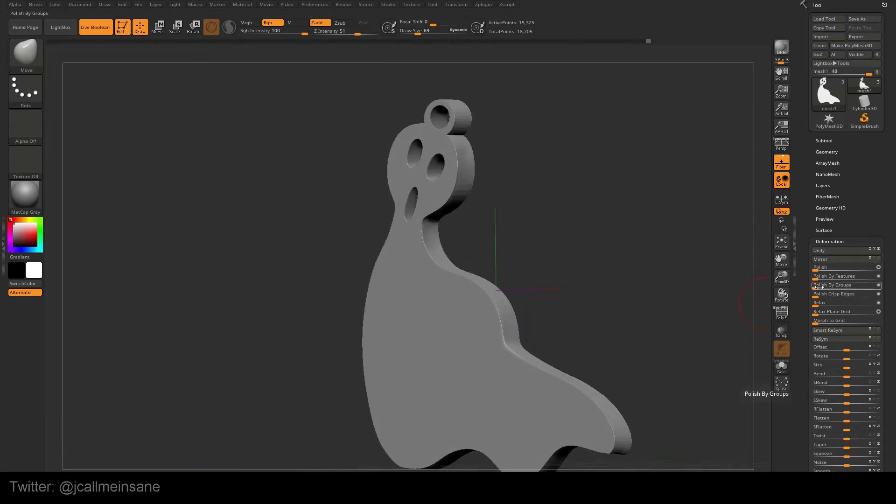
left_click_drag(816, 288, 822, 288)
left_click_drag(677, 313, 621, 315)
left_click_drag(672, 280, 747, 303, "alt")
left_click_drag(816, 297, 822, 297)
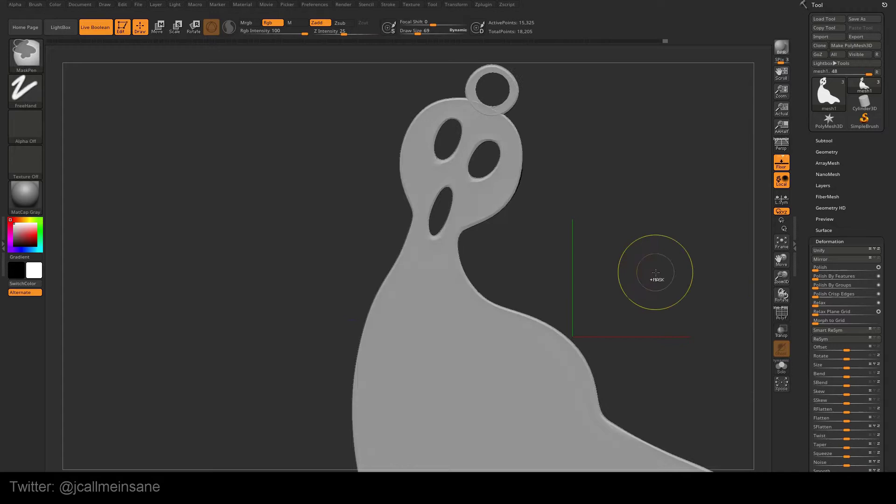
key("ctrl+z")
- Turn on the wireframe, examine the ring's topology and try DynaMesh at resolution 128 on the ghost
left_click(827, 152)
left_click(782, 313)
left_click_drag(654, 261, 663, 308, "alt")
left_click_drag(607, 294, 678, 302)
left_click(826, 276)
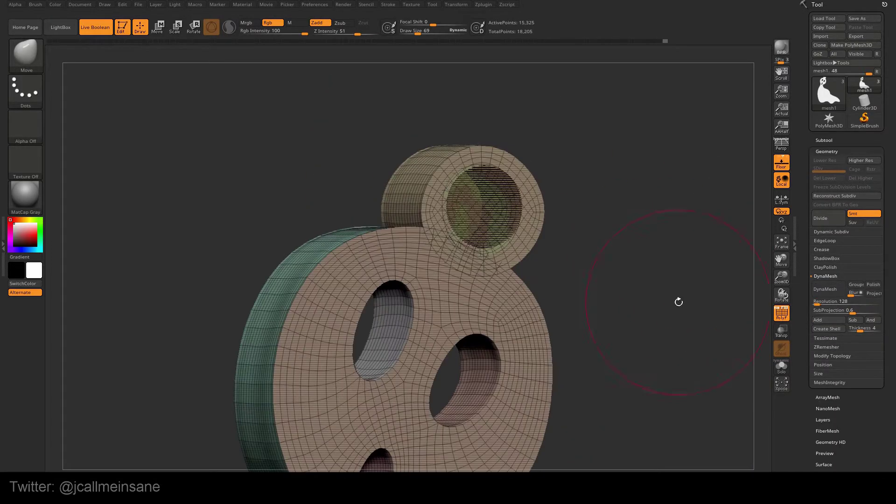
left_click(839, 291)
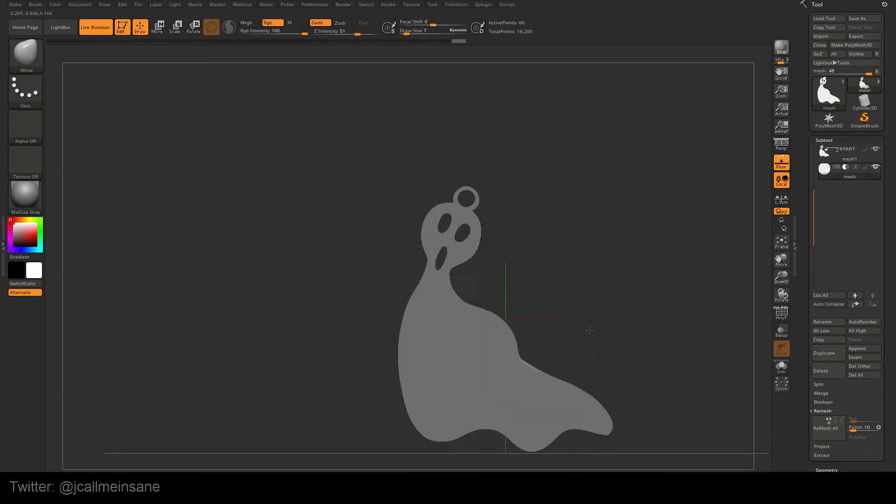
- Start saving the project under a new name and create a GhostOrnament folder inside Documents > 3dPrinting
mouse_move(586, 330)
left_mouse_down()
mouse_move(640, 300)
mouse_move(575, 296)
left_mouse_up()
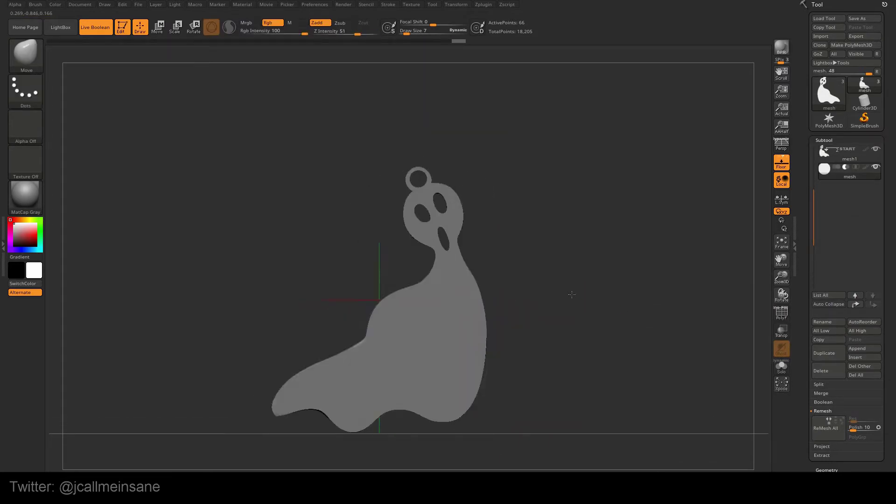
left_click(138, 4)
left_click(201, 20)
left_click(372, 197)
double_click(372, 248)
left_click(322, 211)
type("GhostOrnament")
key("Return")
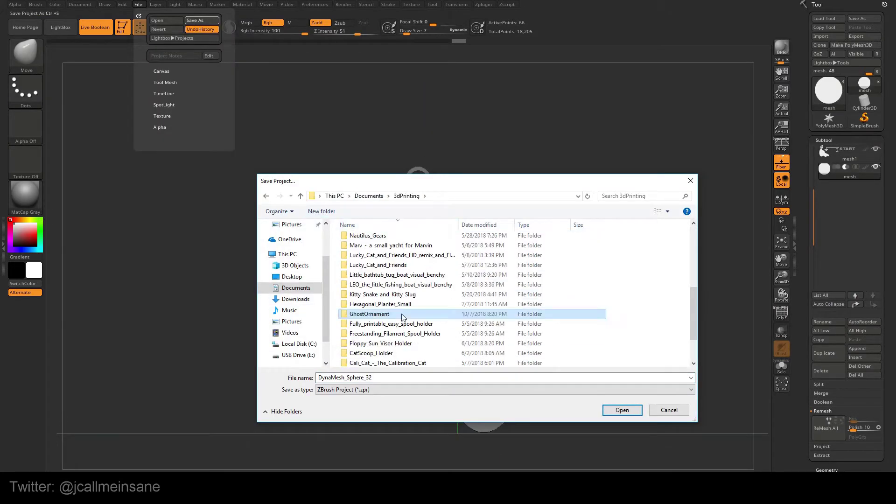
- Save the ZBrush project as GhostOrnament_v0 inside the GhostOrnament folder
double_click(401, 315)
left_click(394, 377)
type("GhostOrnament_v0")
key("Return")
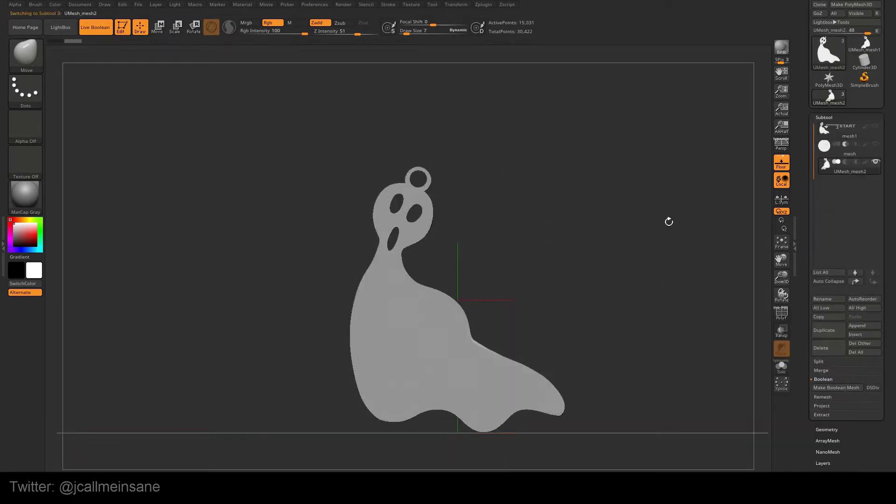
- Export the ghost ornament mesh as an STL file with the 3D Print Hub plugin
left_click(484, 4)
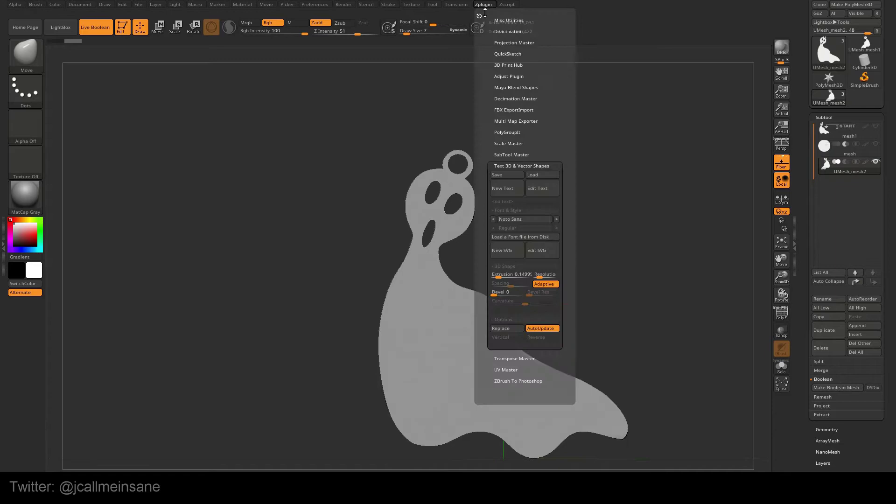
left_click(508, 64)
left_click(525, 333)
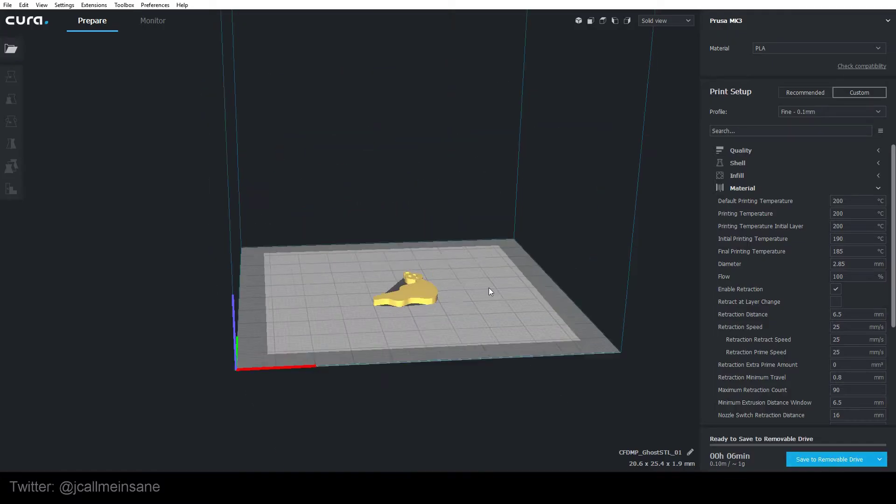
- Switch to Cura with the ghost STL loaded and set the default printing temperature to 220 °C
scroll(460, 327, "up", 5)
right_click_drag(457, 346, 494, 350)
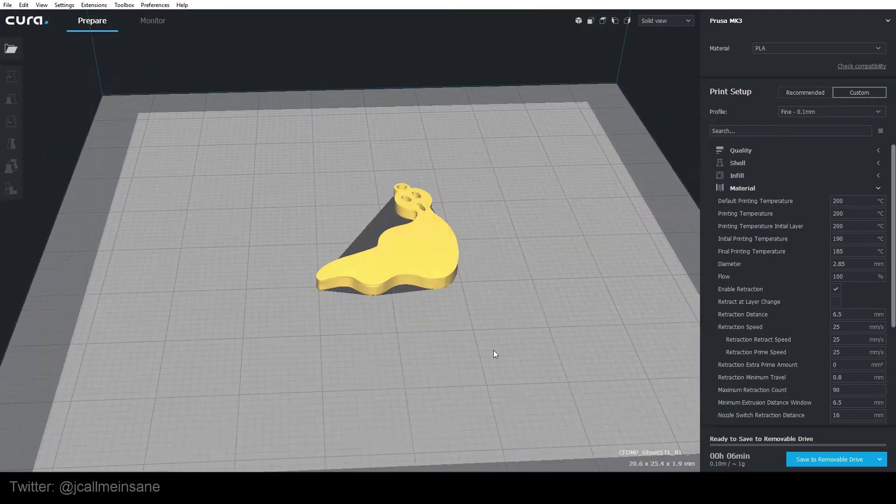
left_click(879, 188)
left_click(879, 188)
left_click(861, 201)
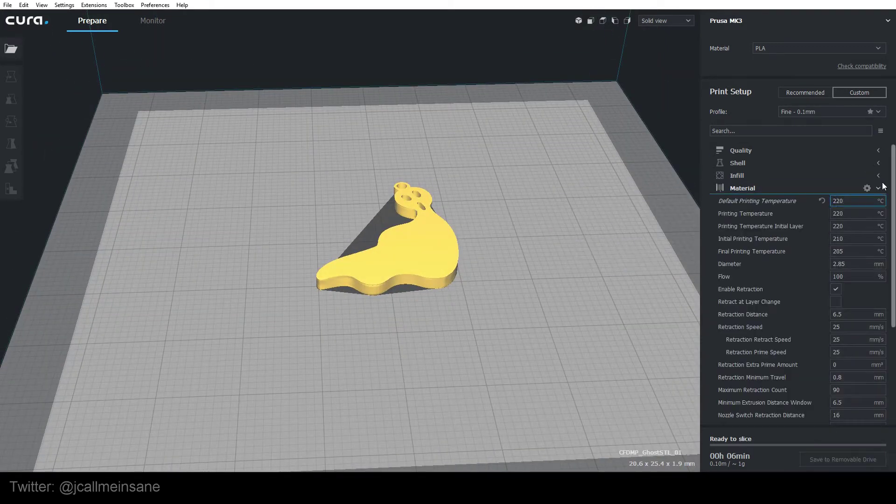
left_click(879, 188)
- Scale the ghost model on the build plate uniformly to 120%
right_click_drag(459, 240, 446, 266)
left_click(425, 252)
left_click(11, 99)
double_click(106, 99)
type("120")
key("Return")
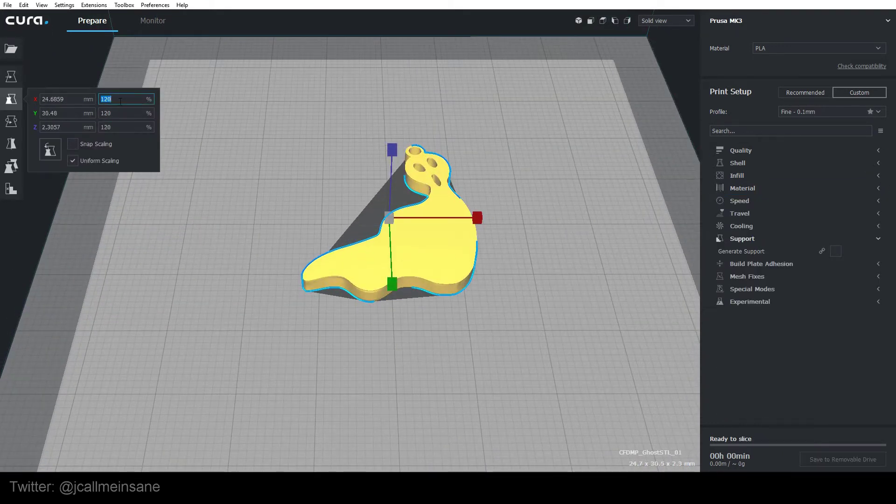
left_click(439, 383)
- Set the build plate adhesion type to Skirt in Layer view and save the sliced ghost to a file
right_click_drag(439, 383, 543, 294)
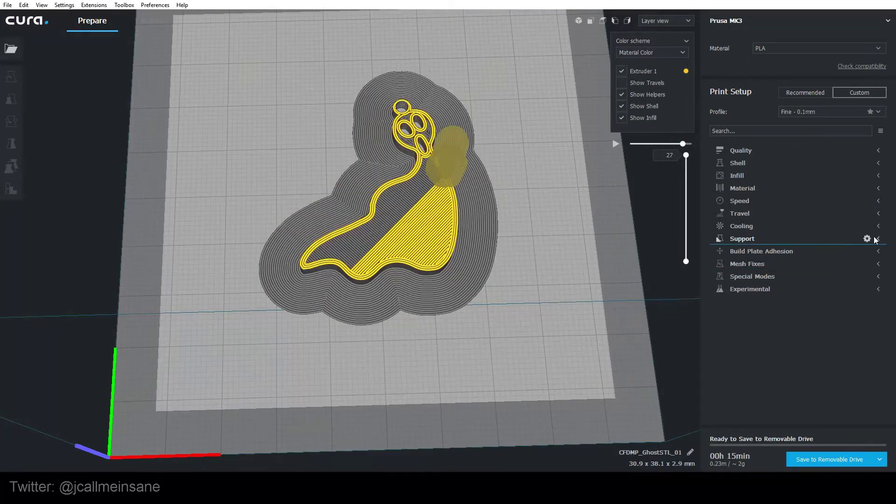
left_click(878, 251)
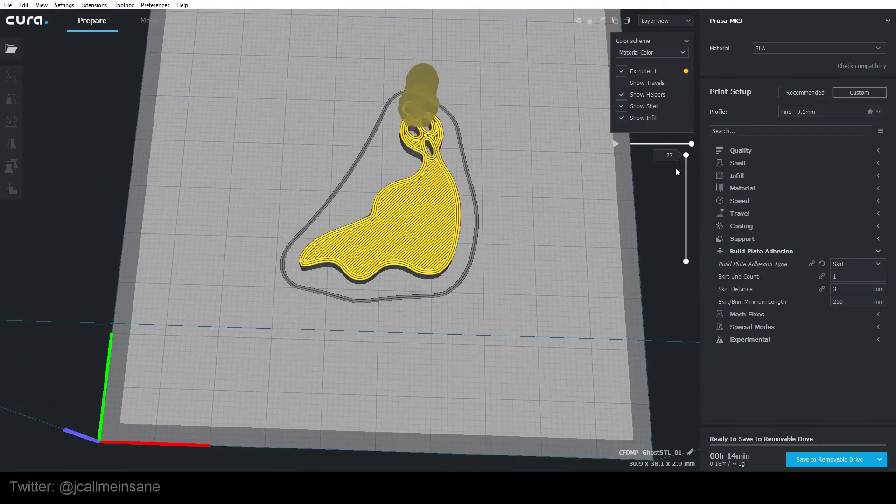
left_click_drag(686, 155, 685, 190)
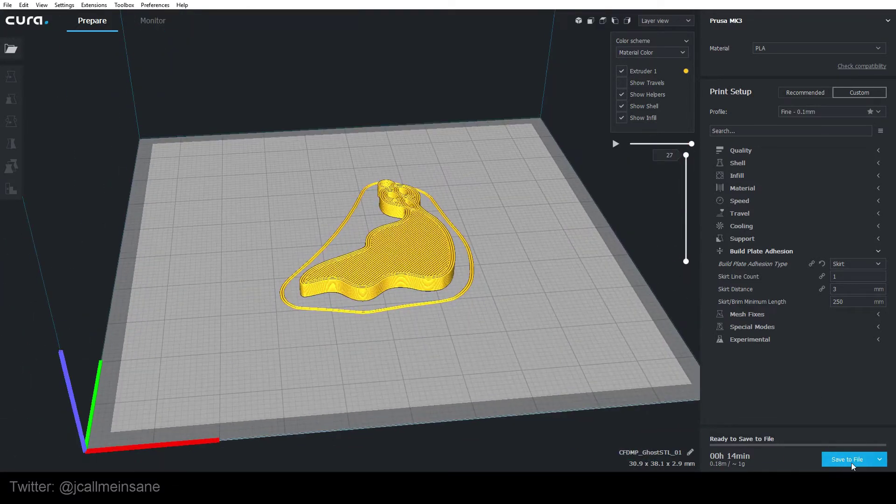
left_click(847, 459)
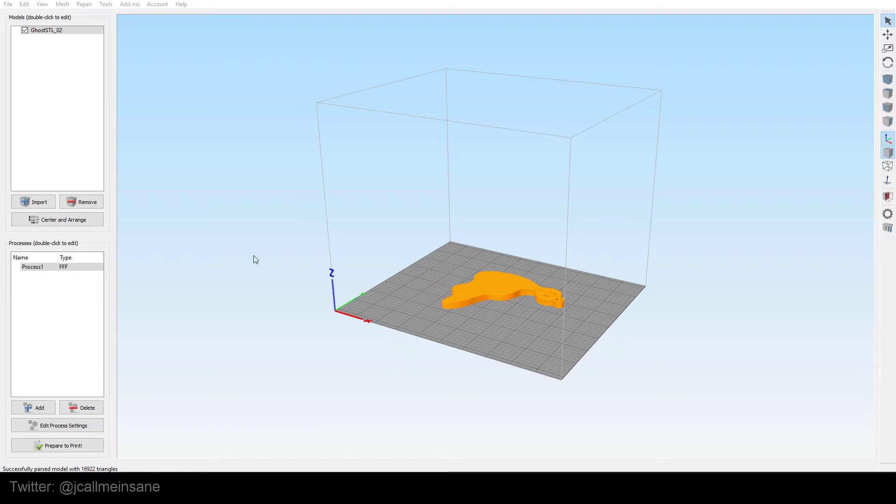
- Switch to Simplify3D and examine the scaling of GhostSTL_02 and the layer, extruder and heated bed temperature settings of Process1
left_click_drag(407, 326, 571, 355)
double_click(503, 302)
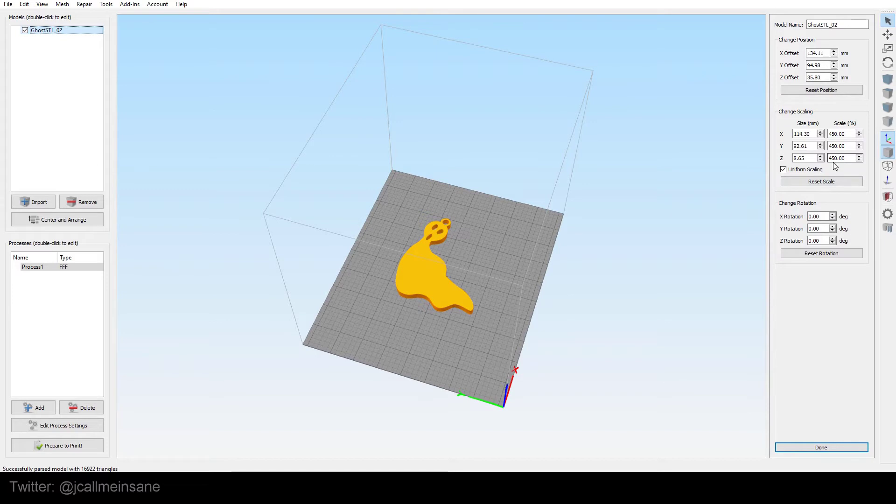
left_click(58, 426)
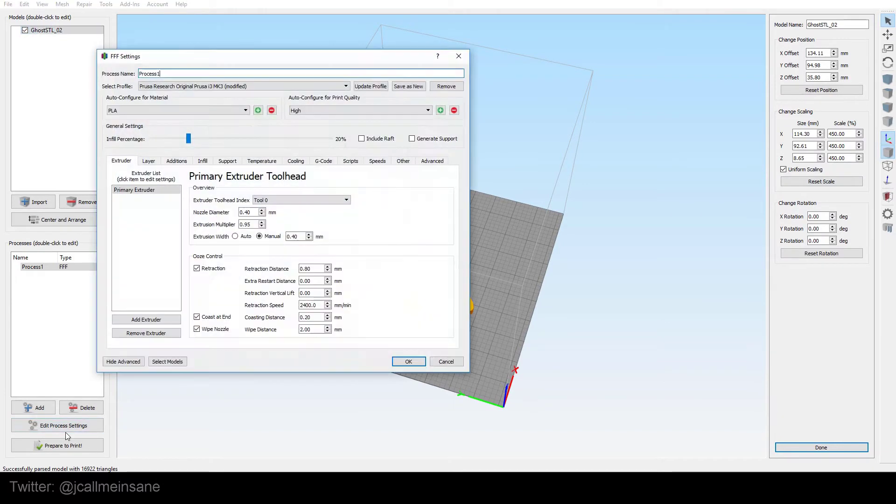
left_click(150, 162)
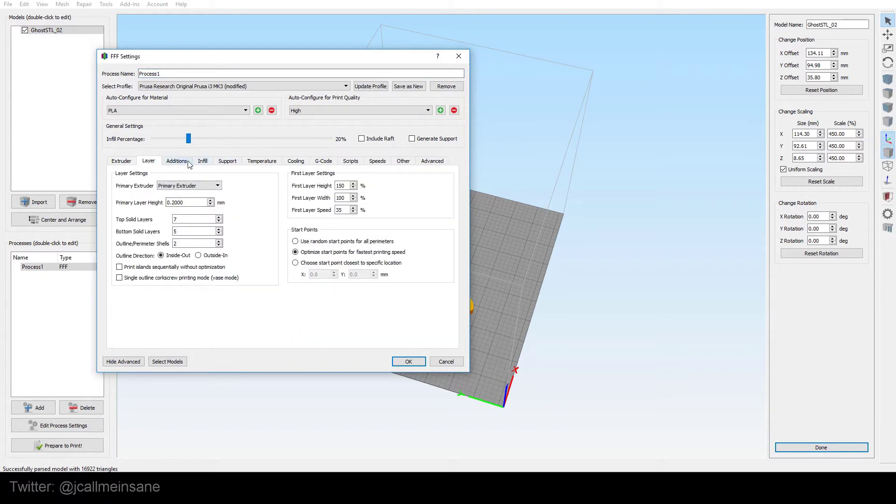
left_click(263, 162)
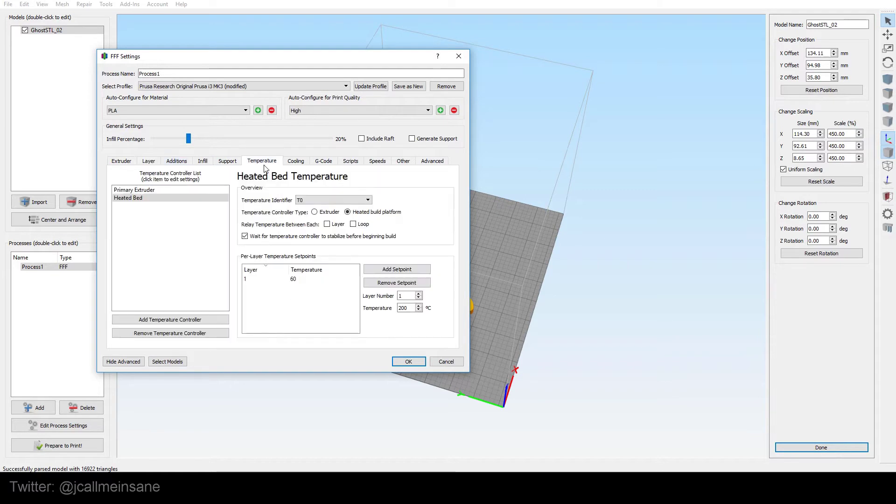
left_click(173, 191)
left_click(176, 201)
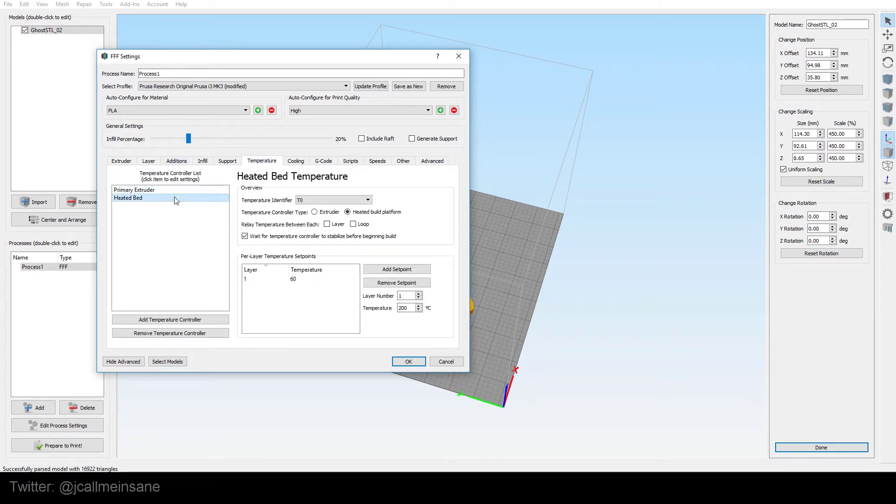
left_click(409, 362)
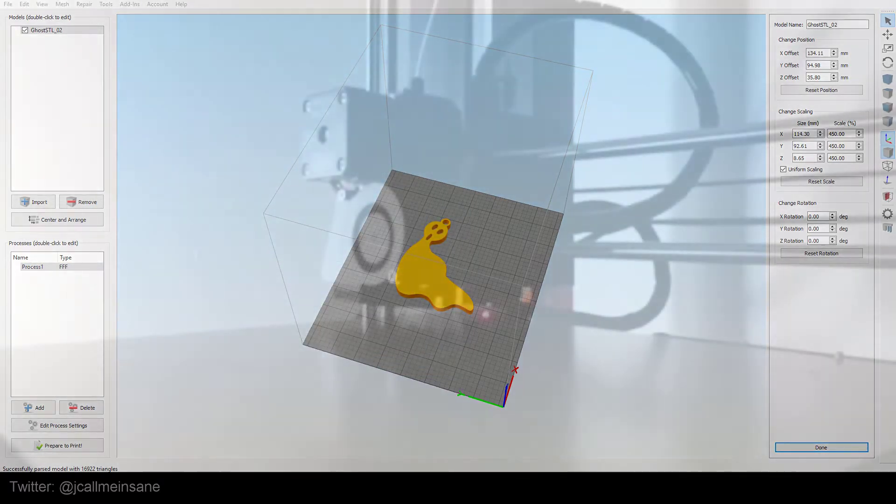